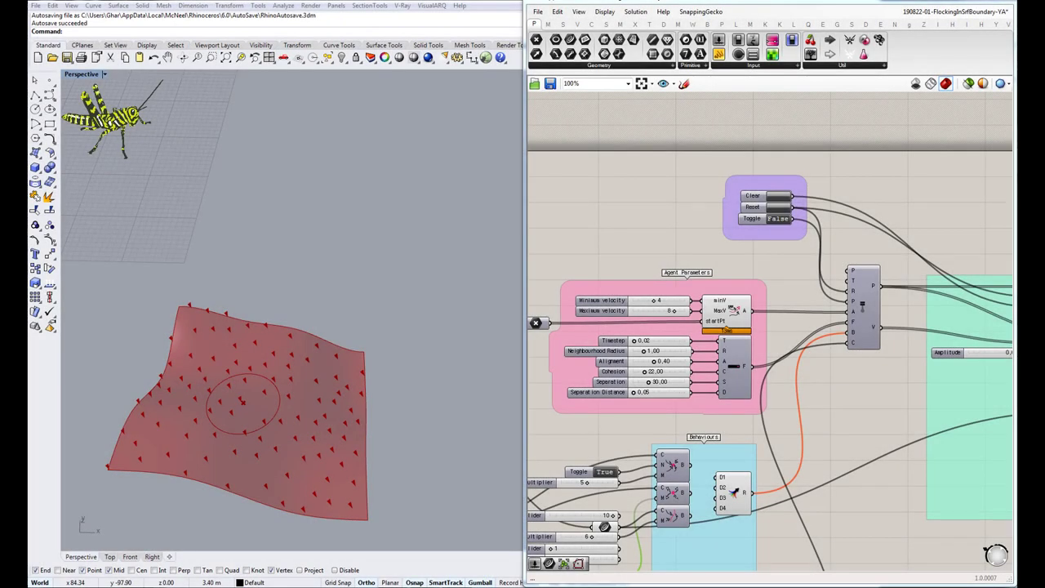
Examine the agents on the surface and the definition's agent parameters, behaviours and display groups
scroll(249, 407, "down", 5)
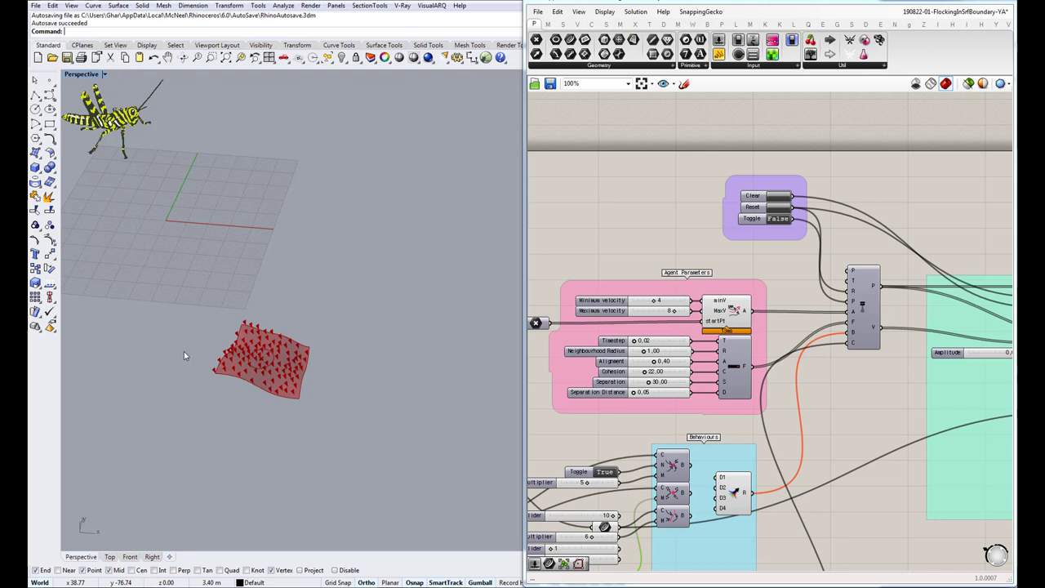
right_click_drag(313, 390, 274, 429)
scroll(304, 426, "up", 7)
scroll(302, 448, "up", 3)
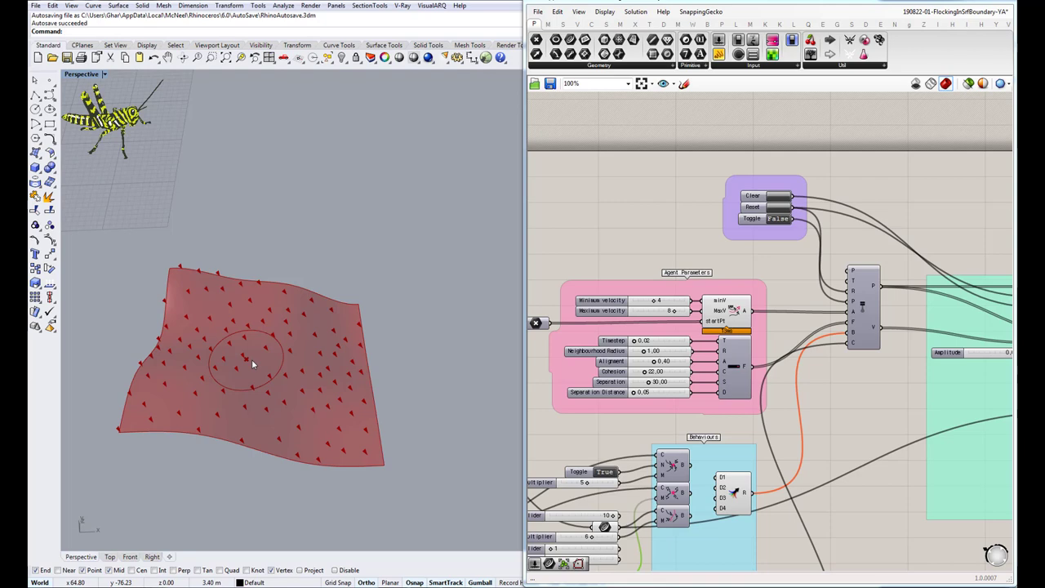
right_click_drag(777, 397, 790, 305)
scroll(713, 432, "down", 1)
right_click_drag(713, 433, 702, 359)
scroll(666, 324, "up", 3)
left_click_drag(649, 218, 702, 238)
right_click_drag(813, 236, 734, 367)
scroll(897, 266, "down", 3)
right_click_drag(896, 266, 778, 381)
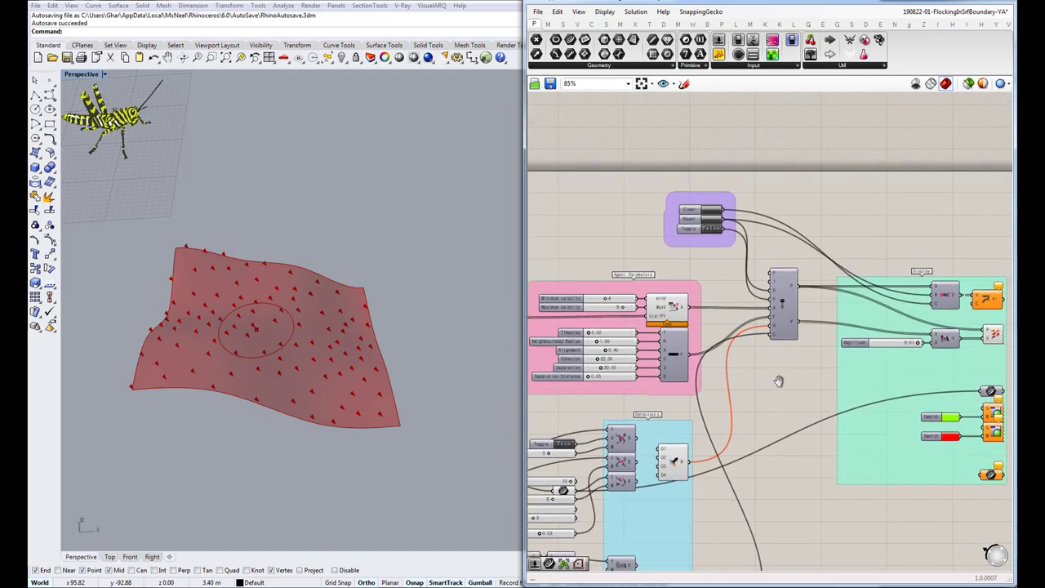
right_click_drag(712, 361, 743, 363)
scroll(719, 313, "up", 3)
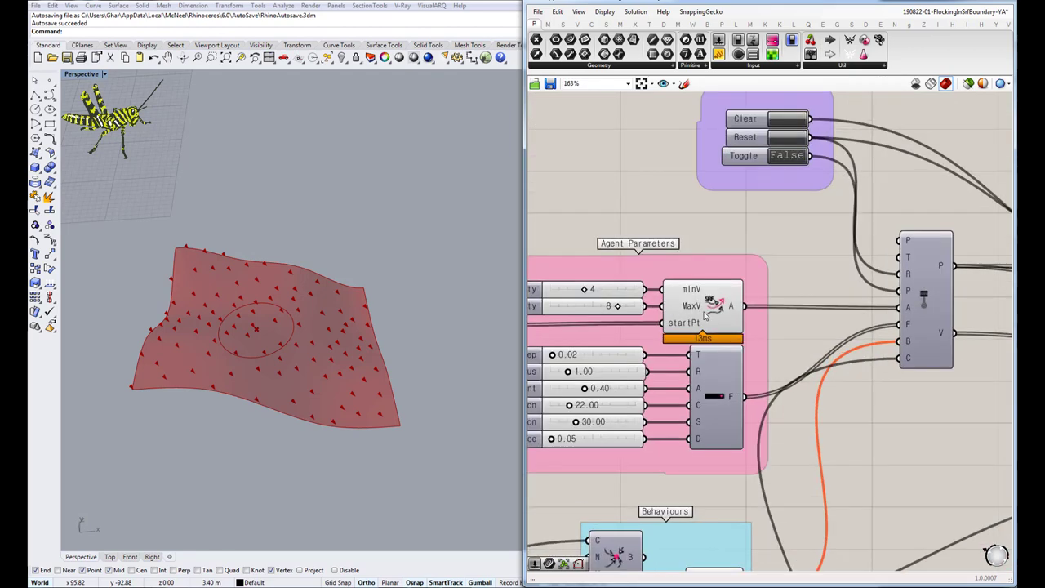
scroll(712, 307, "up", 2)
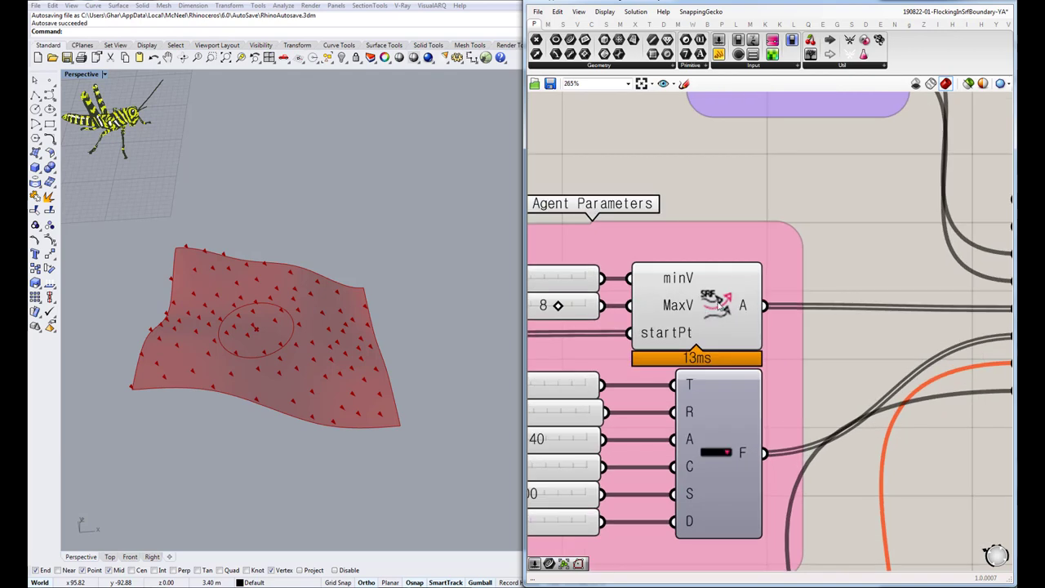
scroll(716, 307, "down", 1)
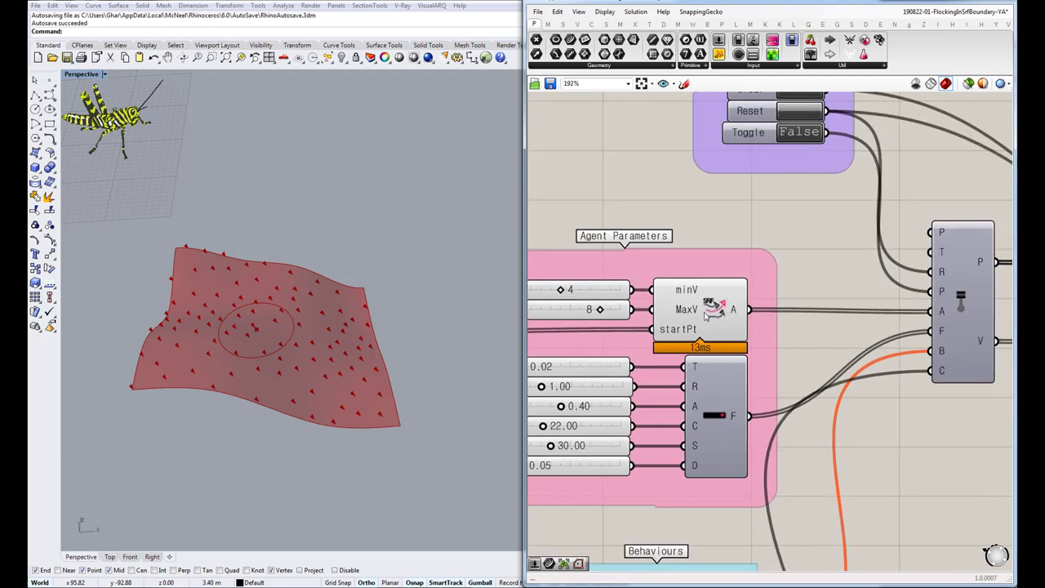
scroll(706, 317, "down", 2)
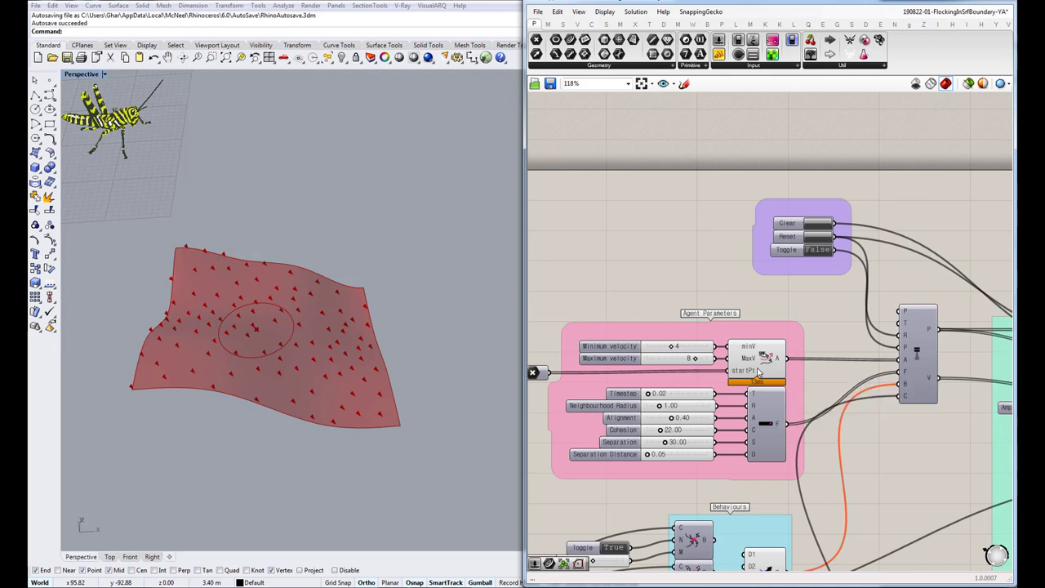
Find the Flock Agent On Surface component among the AgentBased components
left_click(757, 371)
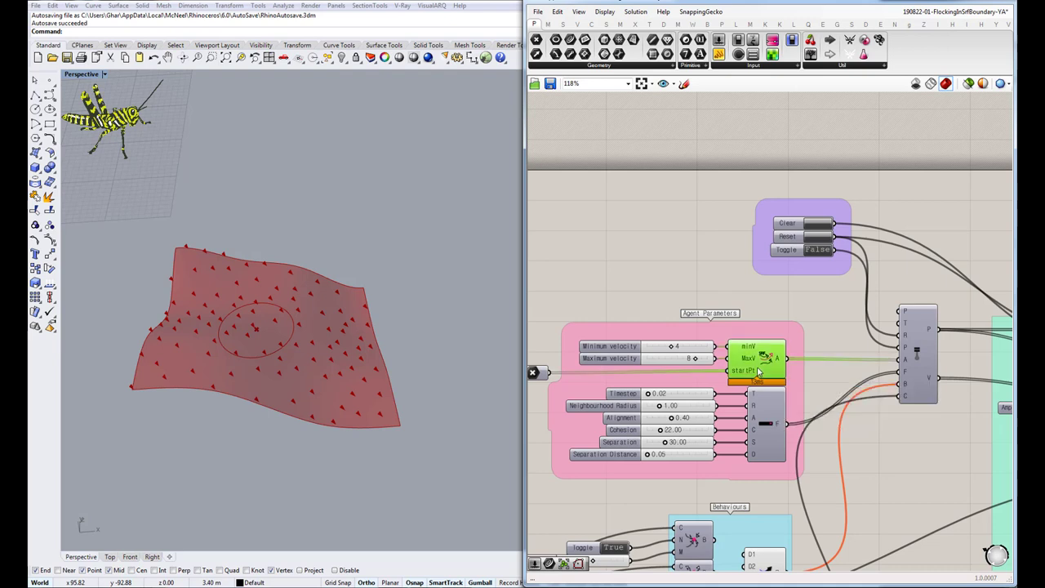
left_click(997, 25)
left_click(973, 26)
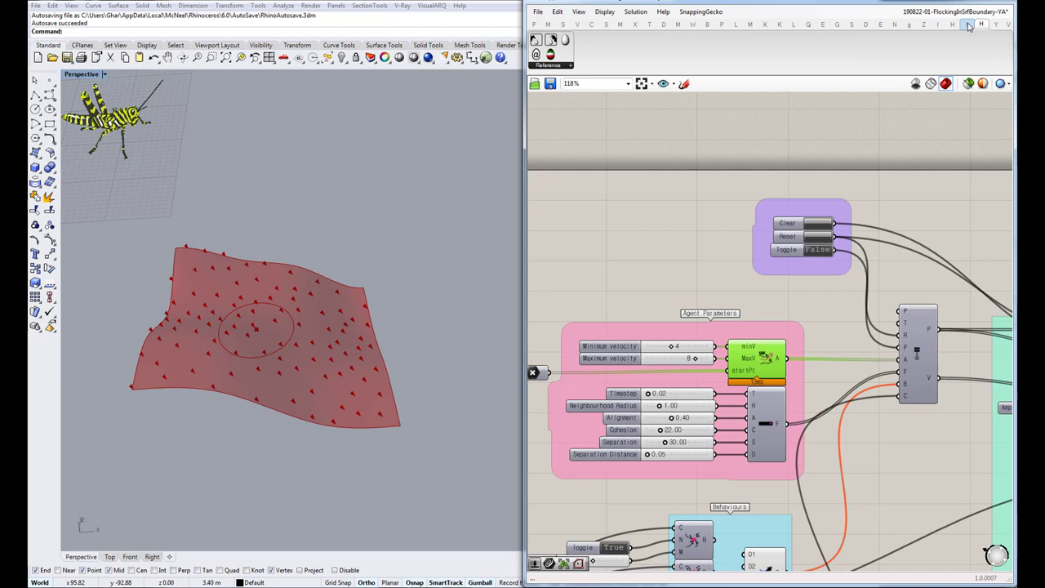
left_click(966, 25)
left_click(952, 25)
left_click(937, 26)
left_click(923, 25)
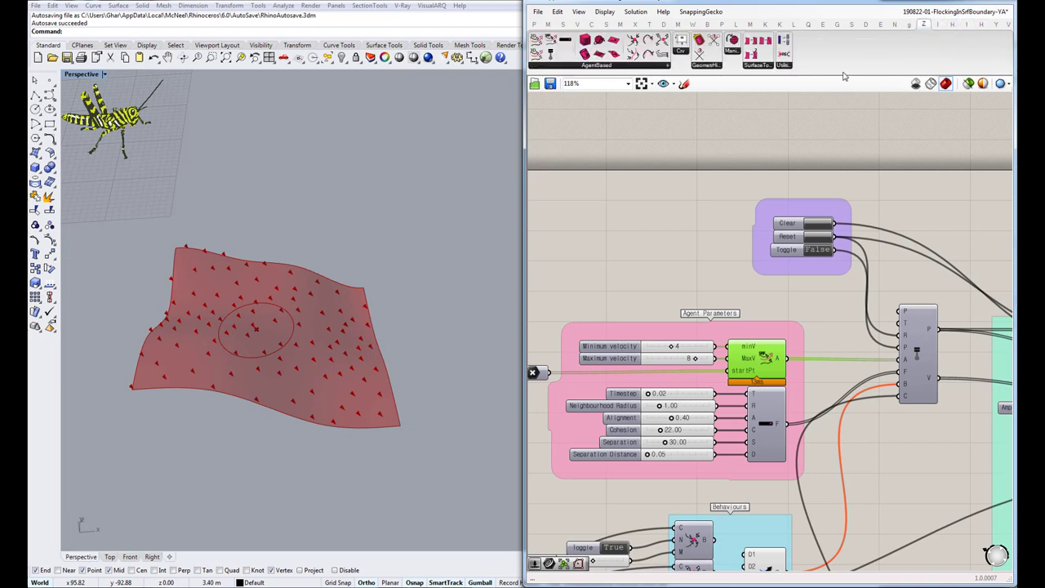
left_click(545, 65)
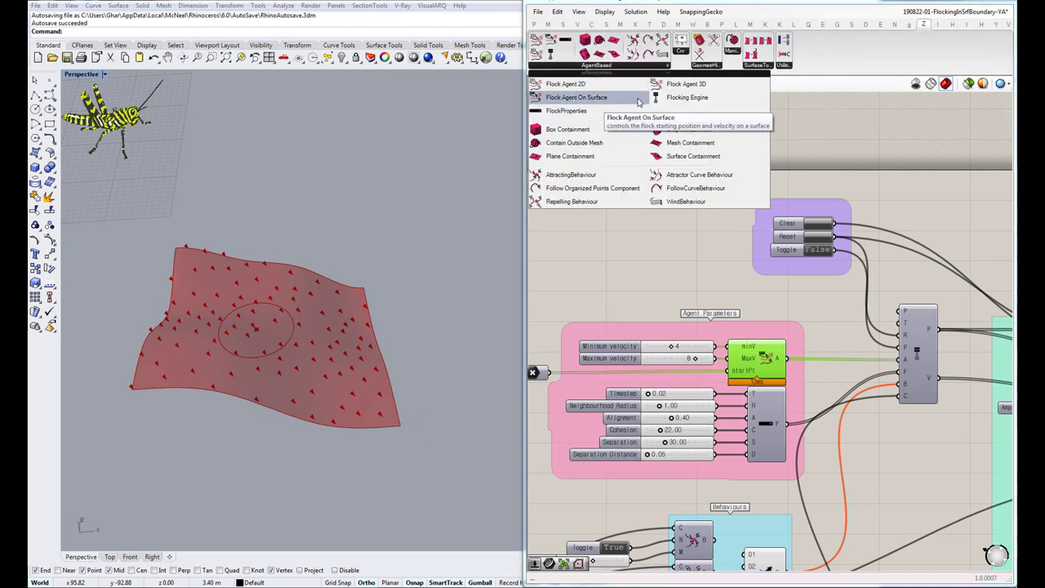
left_click(755, 285)
Start the flocking simulation by setting the flocking engine's toggle to True
right_click_drag(755, 285, 681, 279)
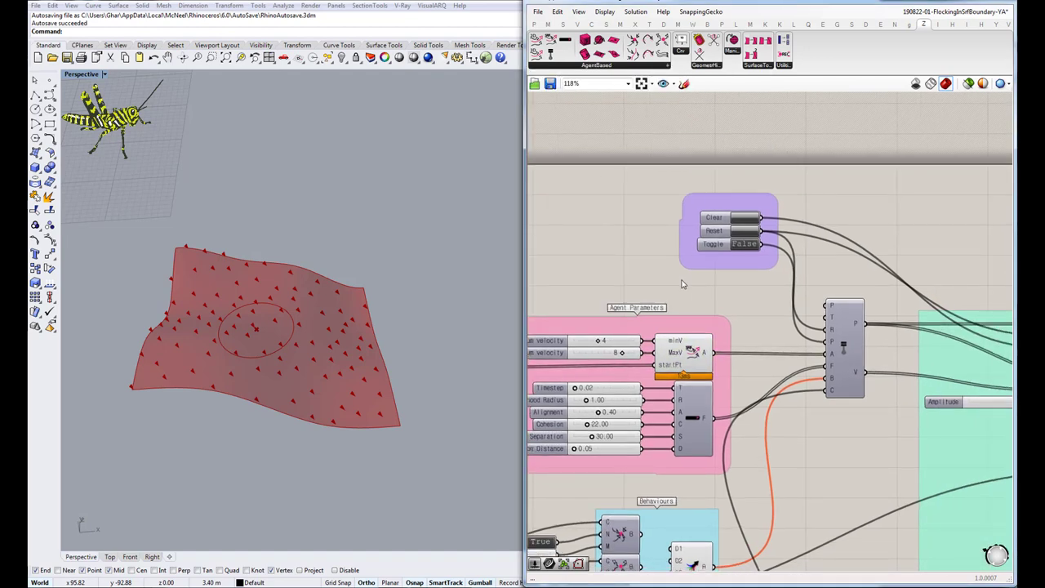
scroll(685, 335, "up", 5)
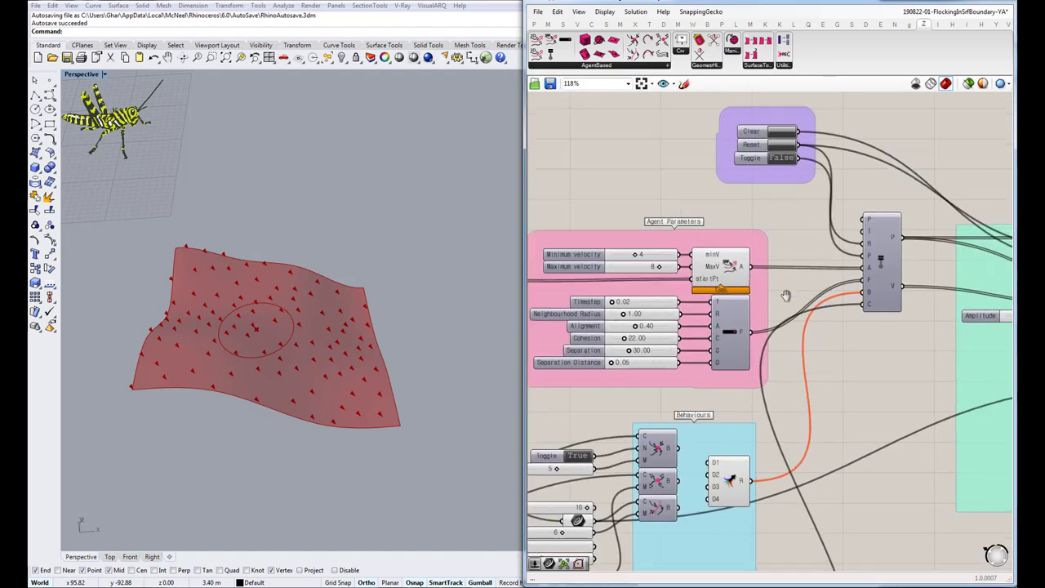
left_click(739, 203)
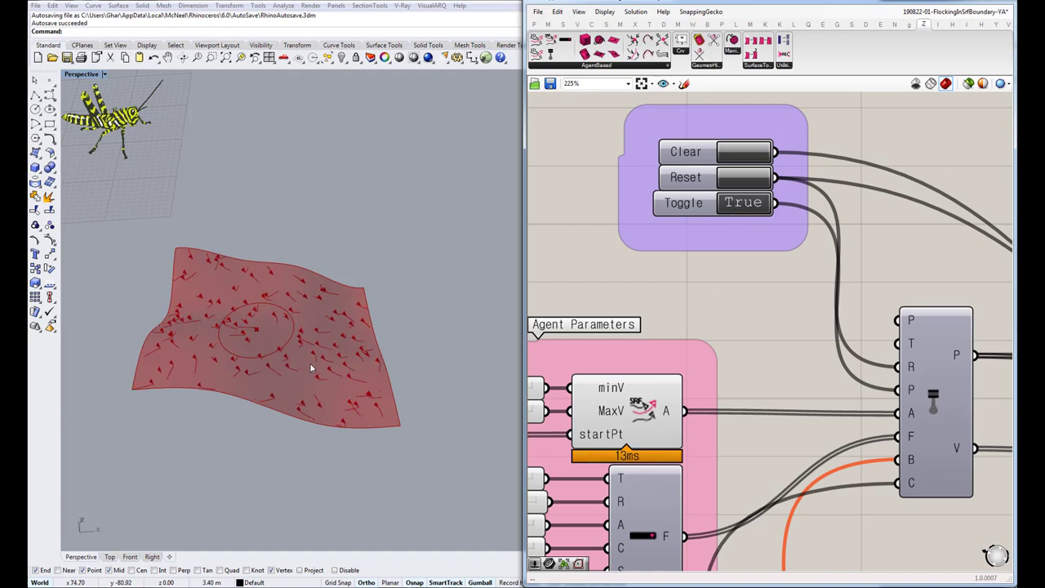
right_click_drag(310, 366, 282, 413)
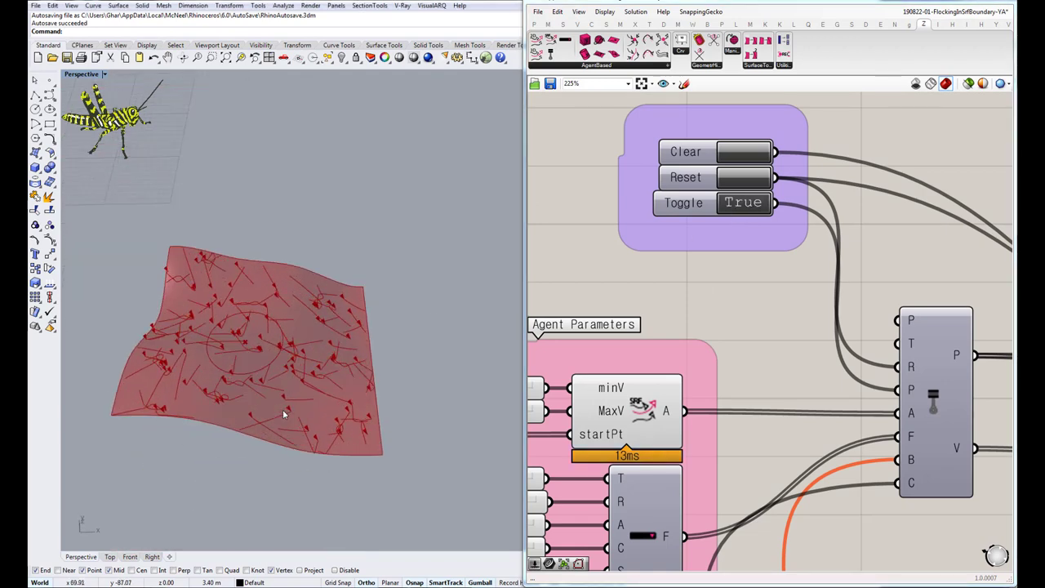
scroll(282, 413, "up", 3)
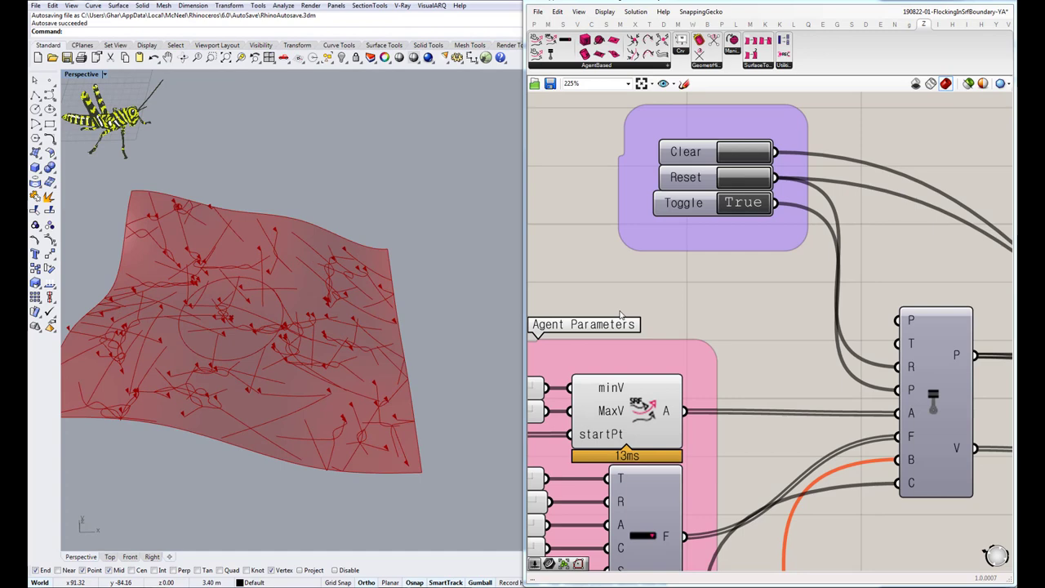
Set the flock's Timestep to 0.05 and inspect the agent trails on the surface
scroll(739, 277, "down", 4)
scroll(650, 384, "up", 4)
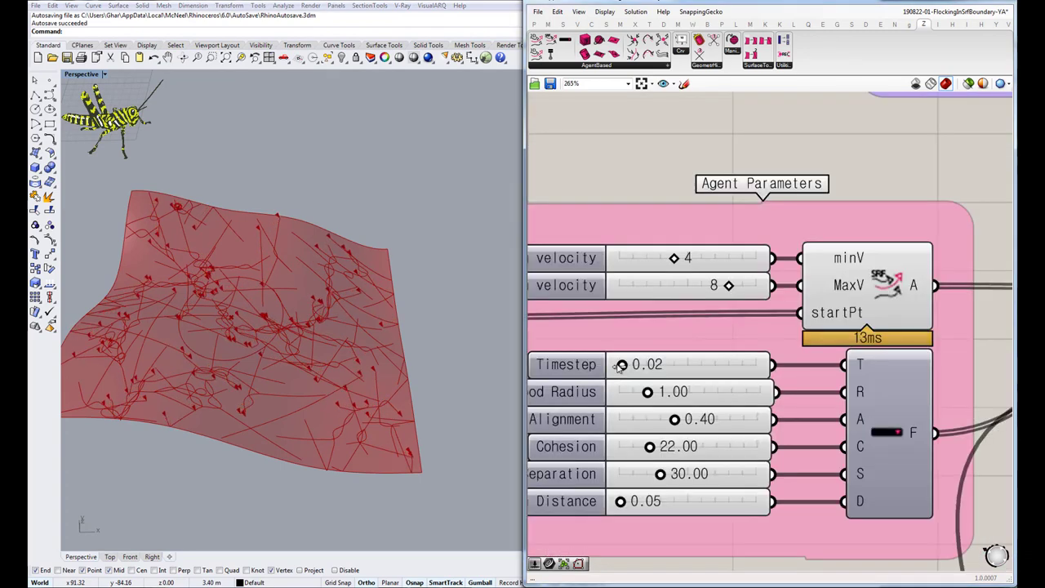
left_click_drag(618, 364, 625, 365)
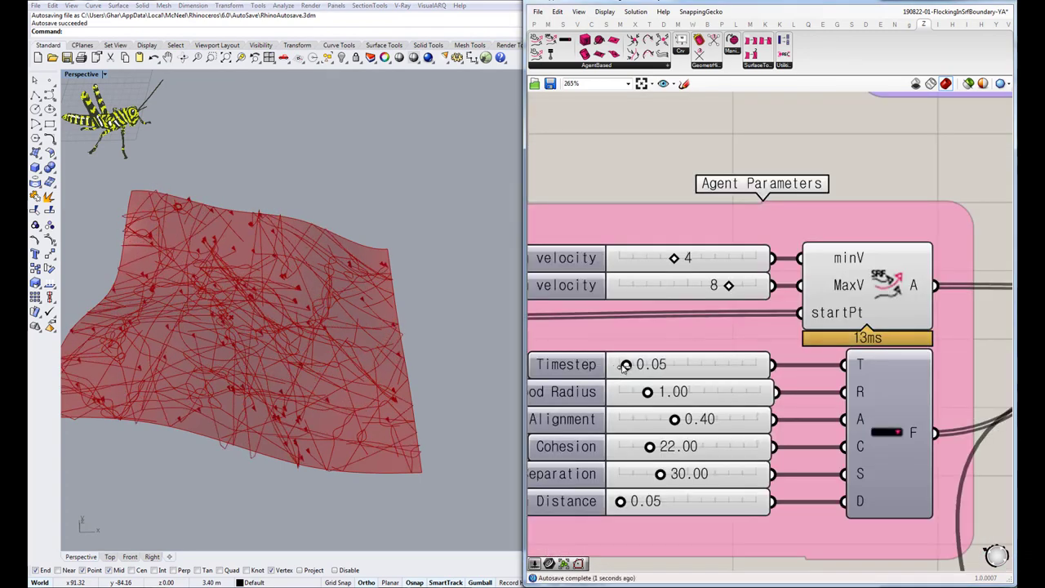
right_click_drag(240, 322, 265, 366, "shift")
scroll(298, 381, "down", 5)
scroll(249, 413, "up", 3)
scroll(246, 413, "up", 3)
right_click_drag(246, 413, 264, 432)
Highlight the surface edge curve and connect the curve attractor behaviour's output to D1 of the behaviours collector
right_click_drag(623, 413, 624, 345)
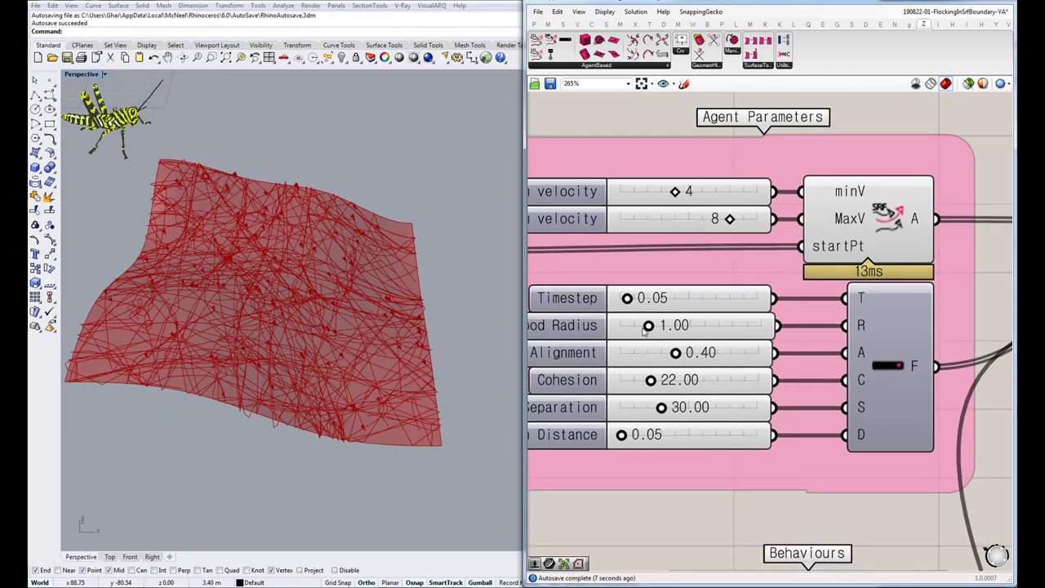
scroll(639, 269, "down", 5)
scroll(658, 416, "up", 4)
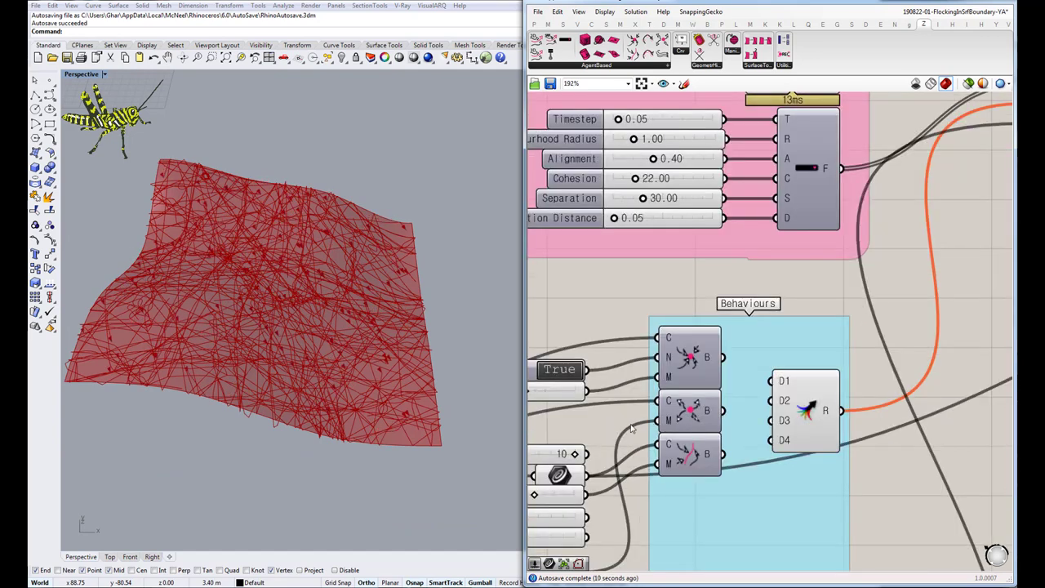
right_click_drag(673, 430, 767, 389)
left_click(684, 433)
left_click(635, 406)
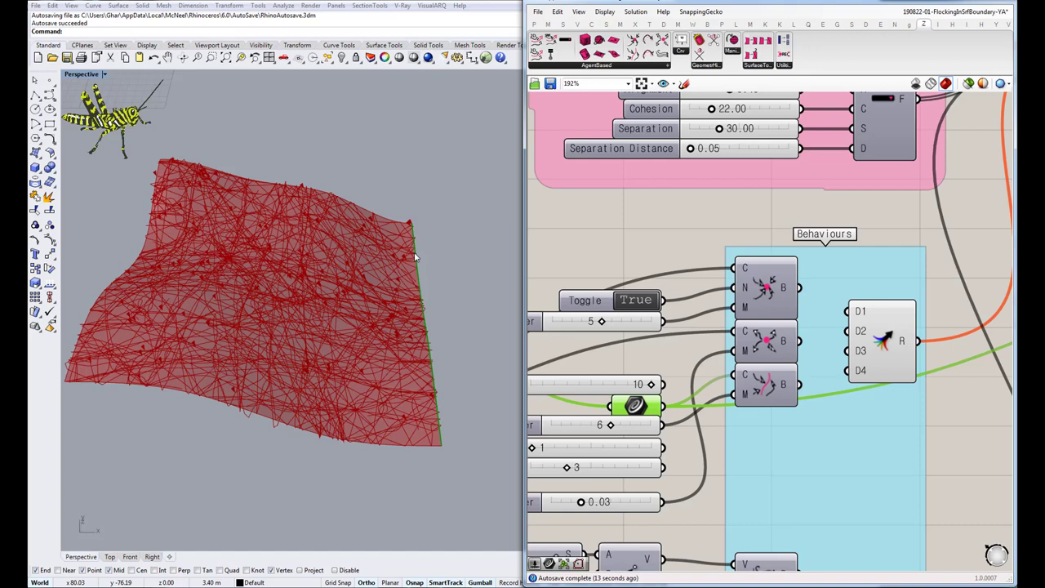
left_click_drag(800, 389, 847, 311)
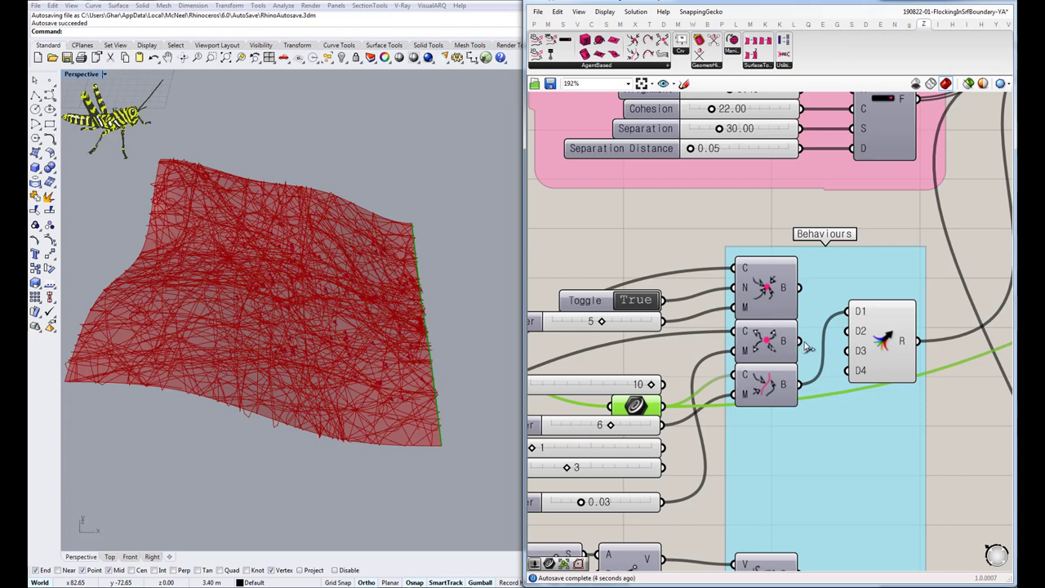
Highlight the circle and replace the curve attractor on D1 of the behaviours collector with the repelling behaviour
scroll(639, 362, "down", 5)
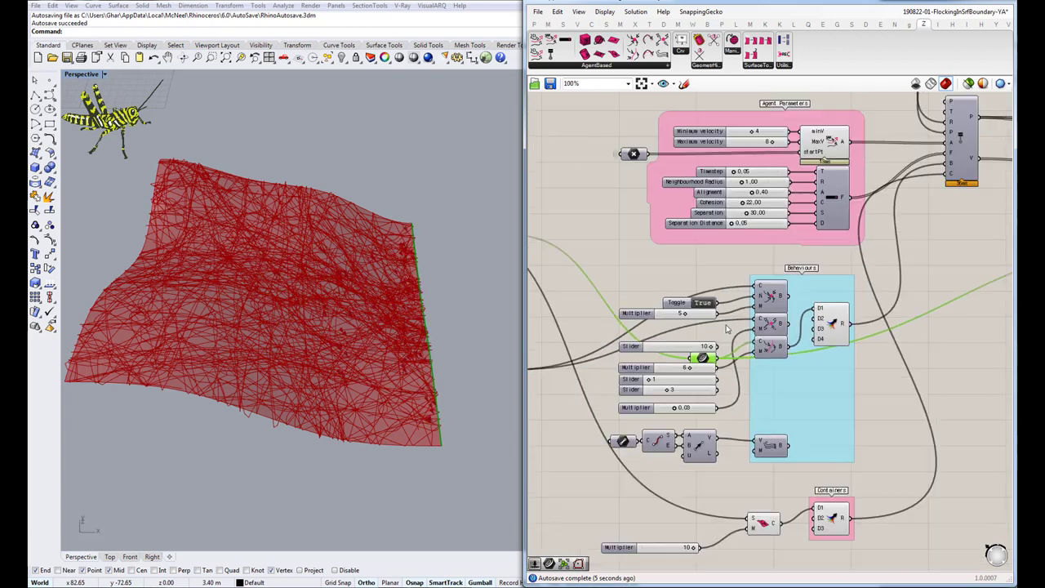
right_click_drag(613, 283, 646, 295)
left_click(595, 371)
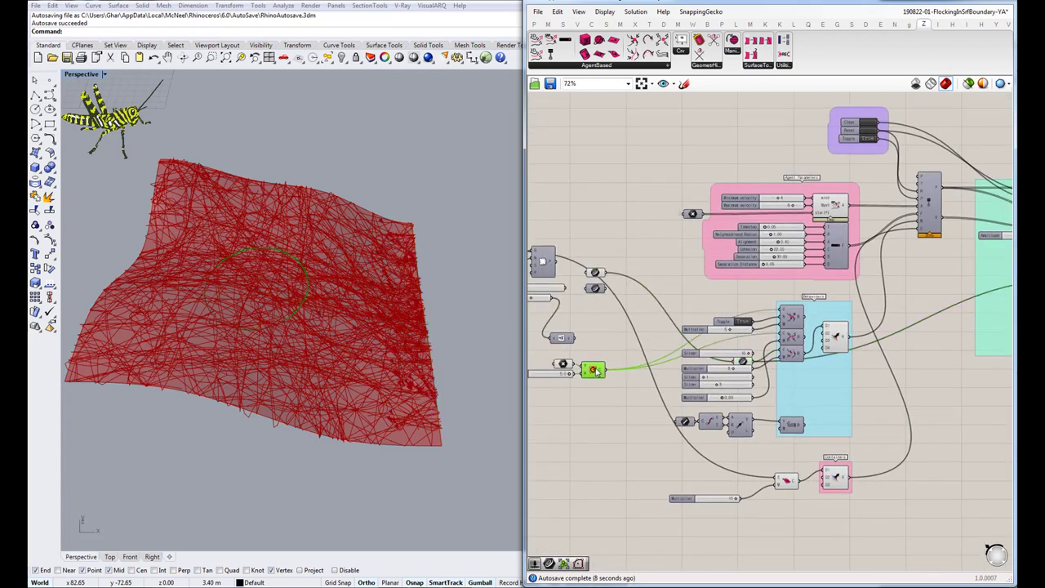
scroll(713, 358, "up", 5)
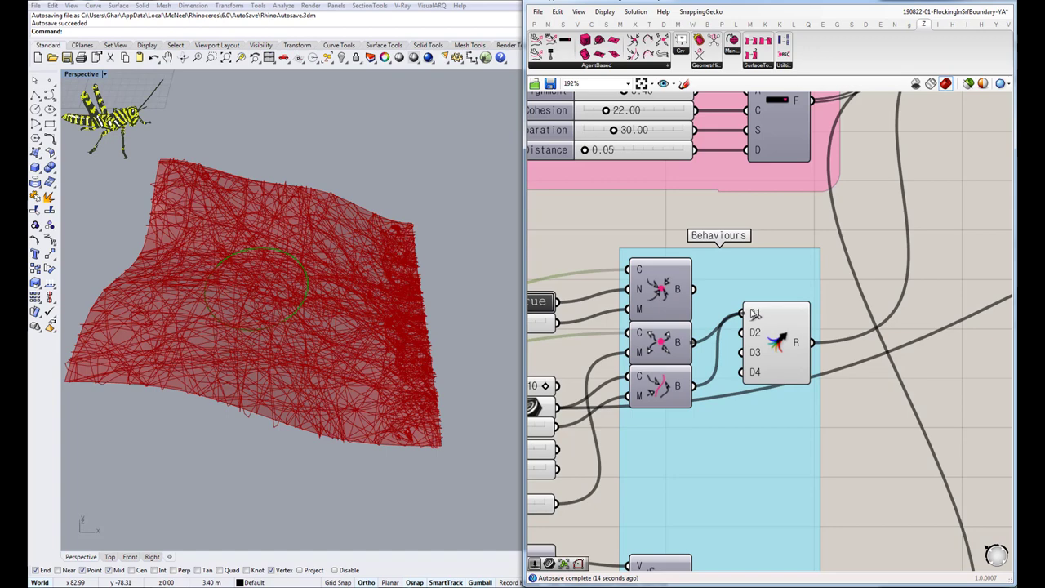
Clear the accumulated agent trails and inspect the agents' movement around the circle
scroll(767, 266, "down", 5)
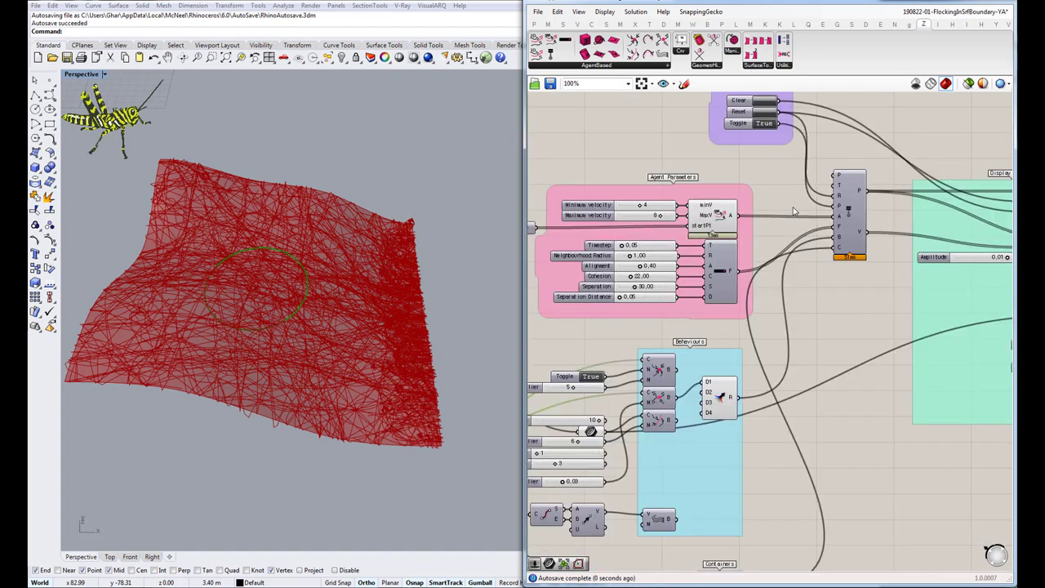
left_click(709, 250)
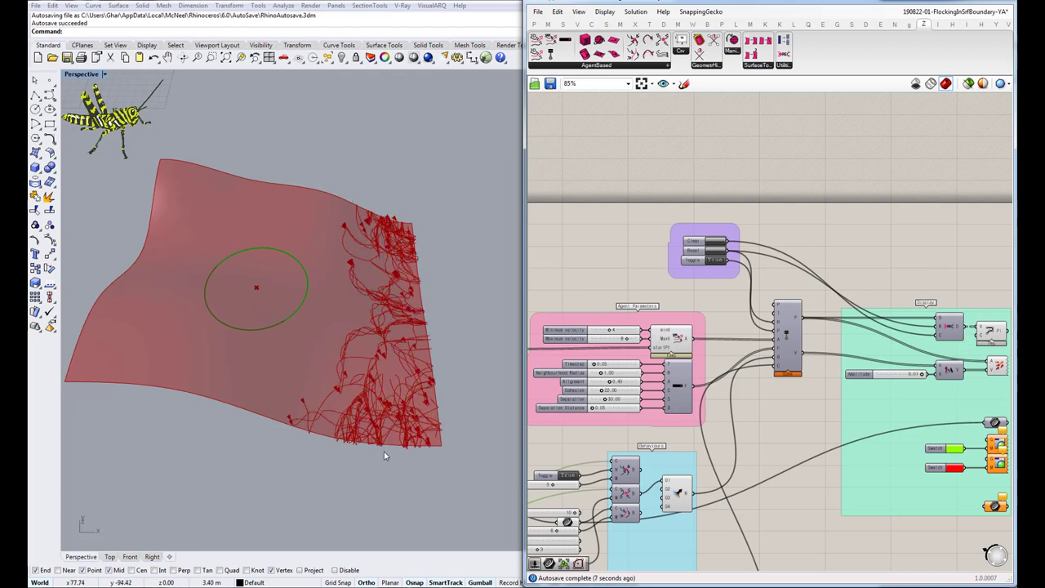
mouse_move(385, 455)
right_mouse_down()
mouse_move(390, 415)
mouse_move(378, 436)
right_mouse_up()
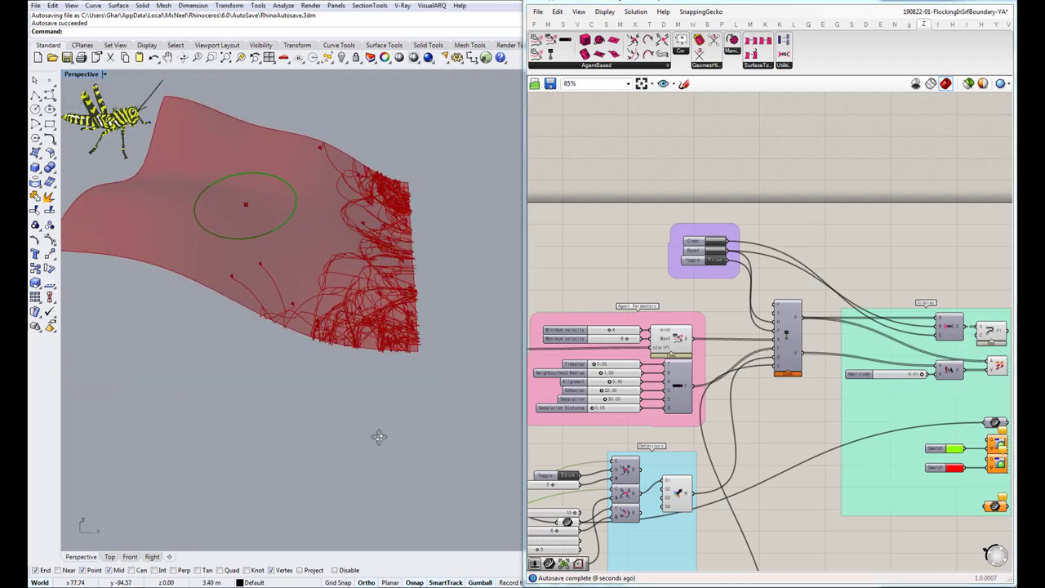
scroll(660, 419, "up", 3)
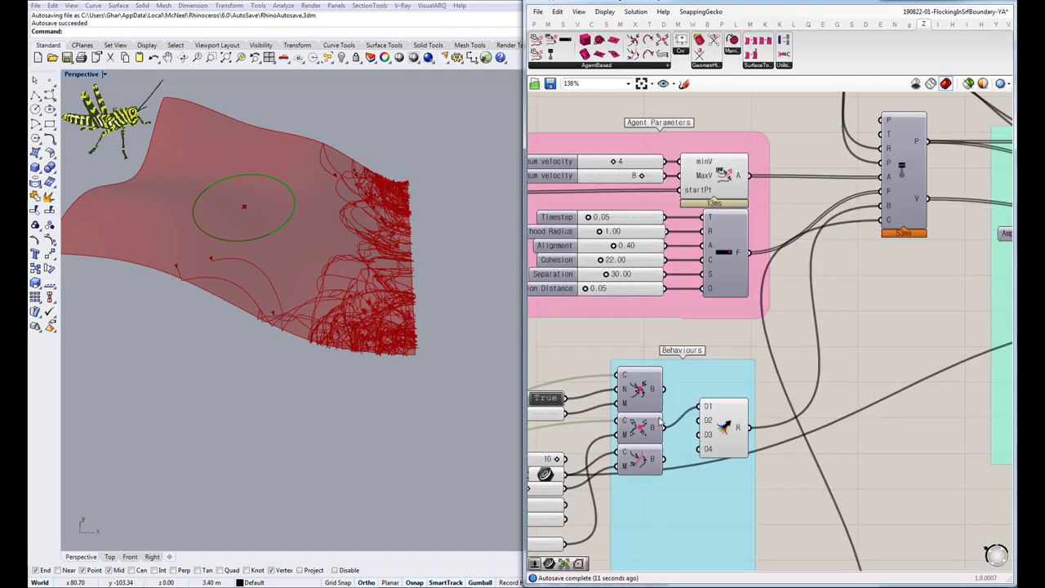
right_click_drag(295, 271, 295, 302)
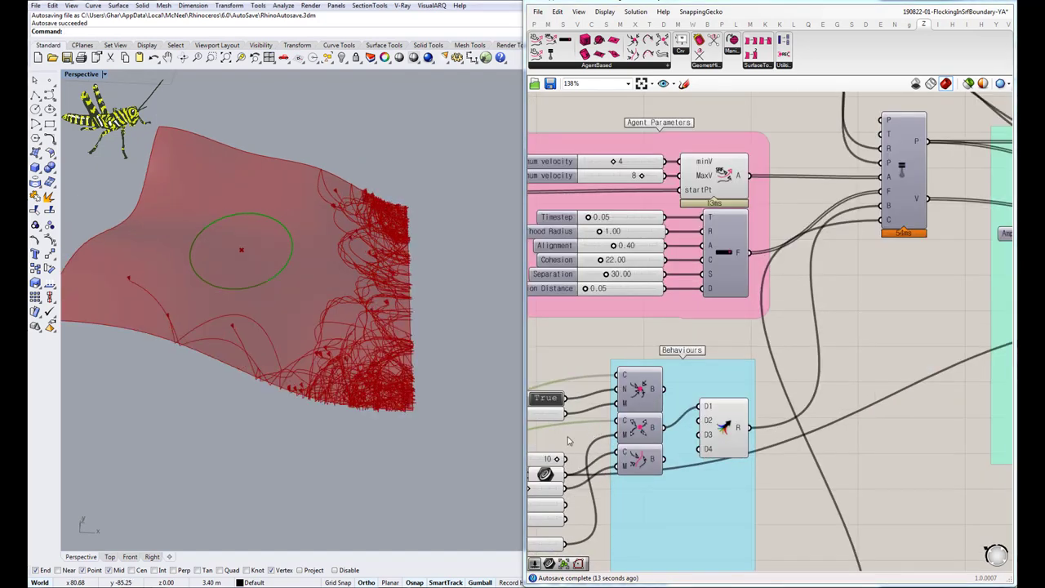
Set the repelling behaviour's multiplier to 0.01
right_click_drag(568, 438, 739, 399)
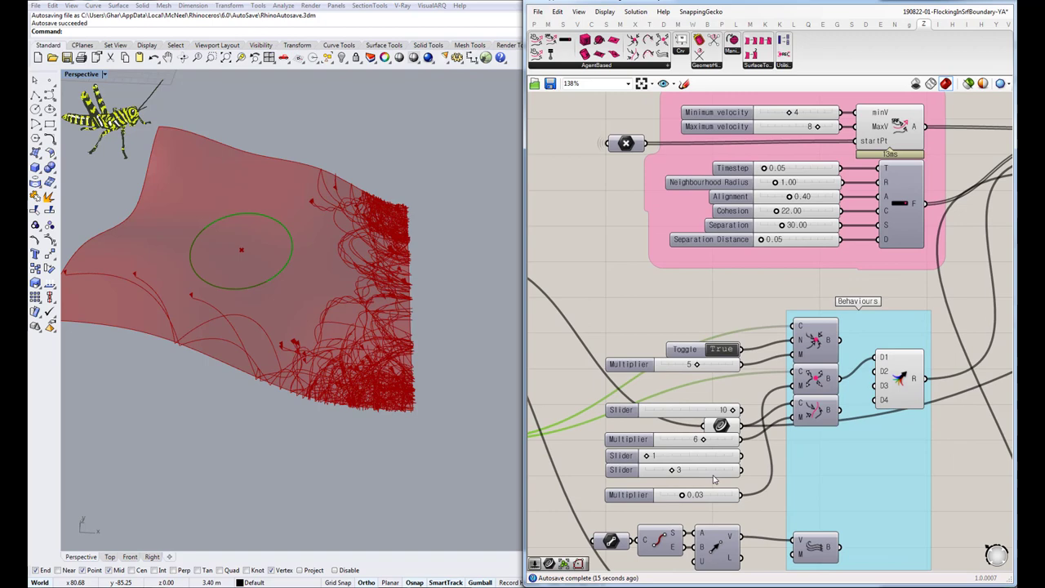
scroll(682, 499, "up", 2)
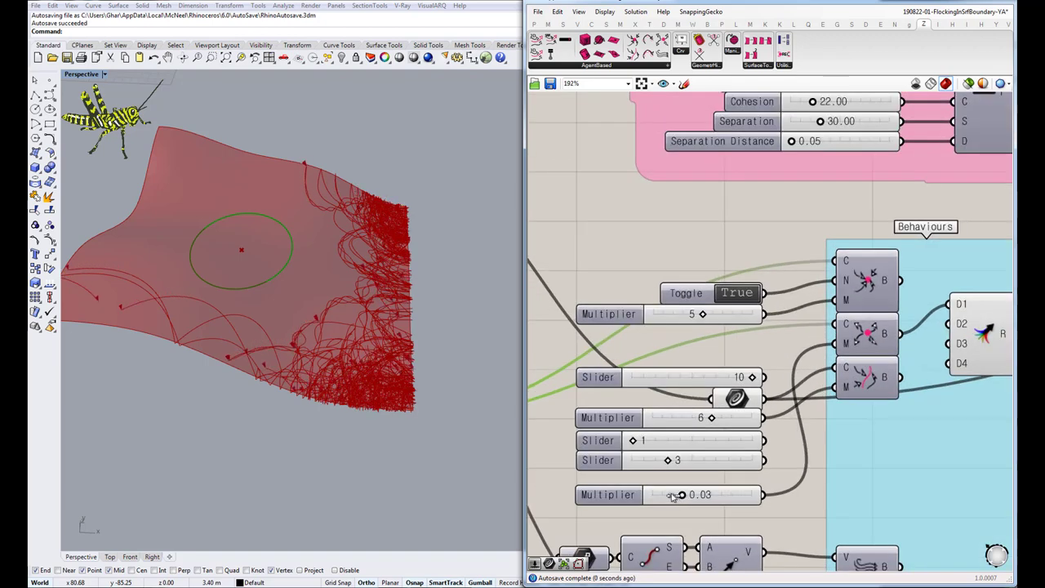
left_click_drag(670, 495, 664, 497)
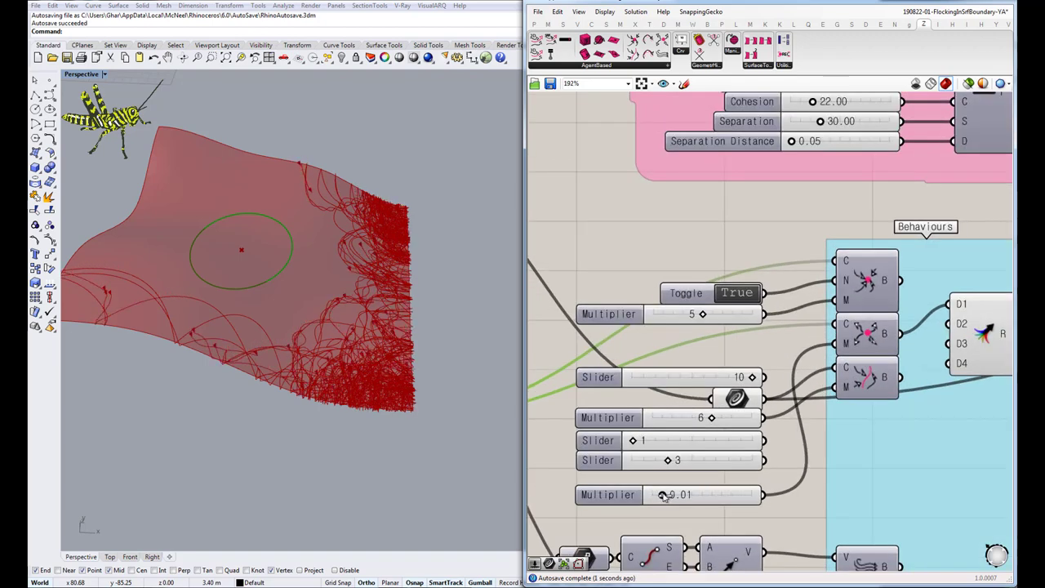
scroll(707, 373, "down", 3)
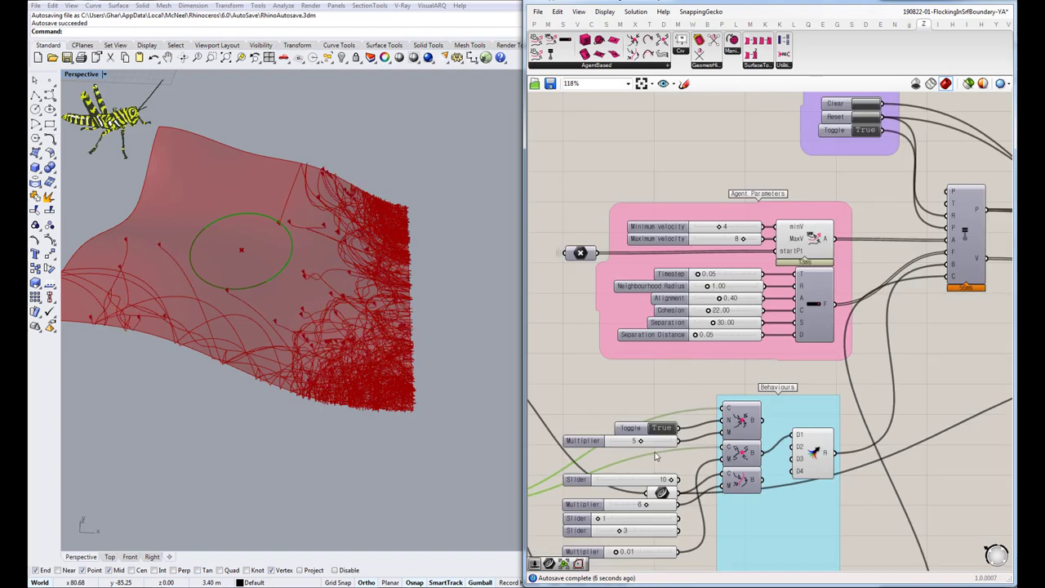
right_click_drag(688, 393, 757, 333)
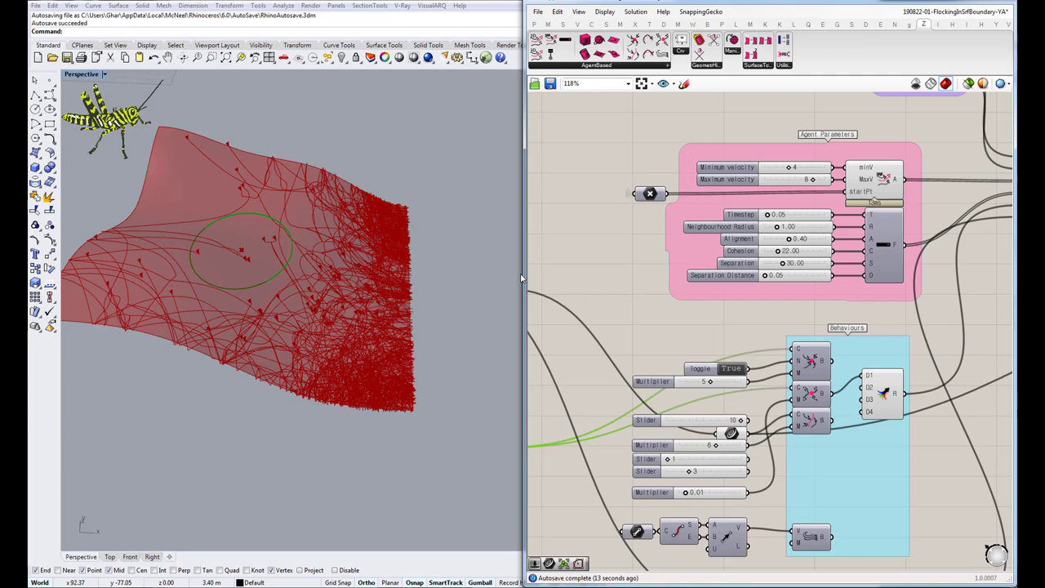
Reset the agent simulation and watch how the agents move around the circle from several angles
mouse_move(226, 308)
right_mouse_down()
mouse_move(212, 320)
mouse_move(221, 313)
right_mouse_up()
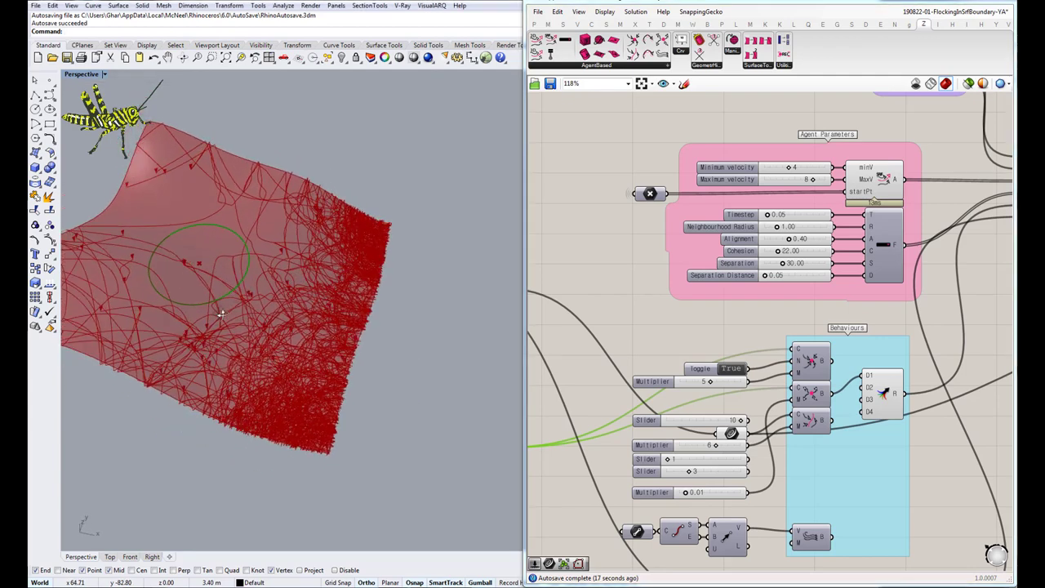
right_click_drag(851, 125, 639, 294)
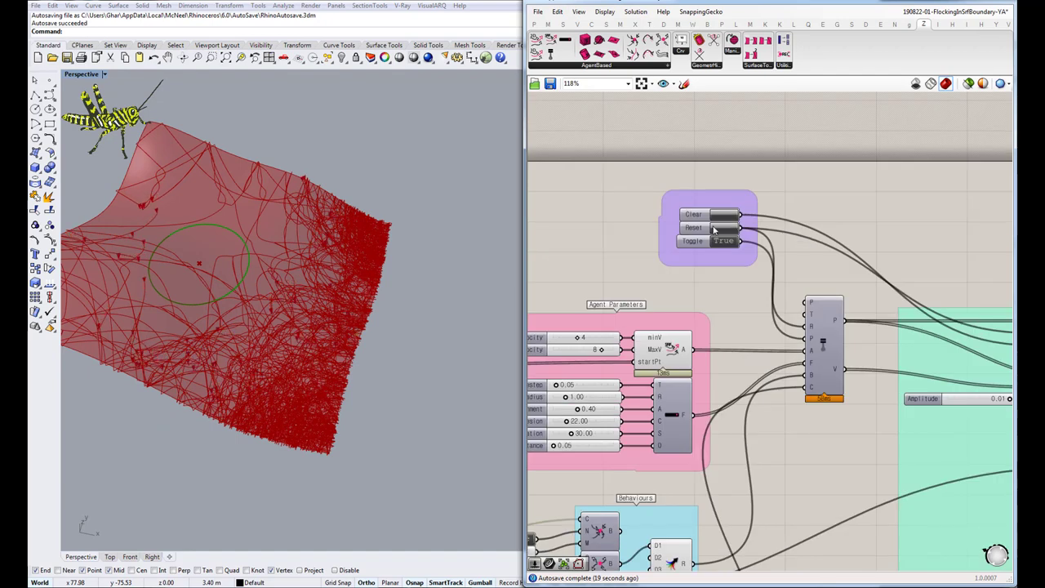
mouse_move(697, 407)
right_mouse_down()
mouse_move(710, 371)
mouse_move(716, 415)
right_mouse_up()
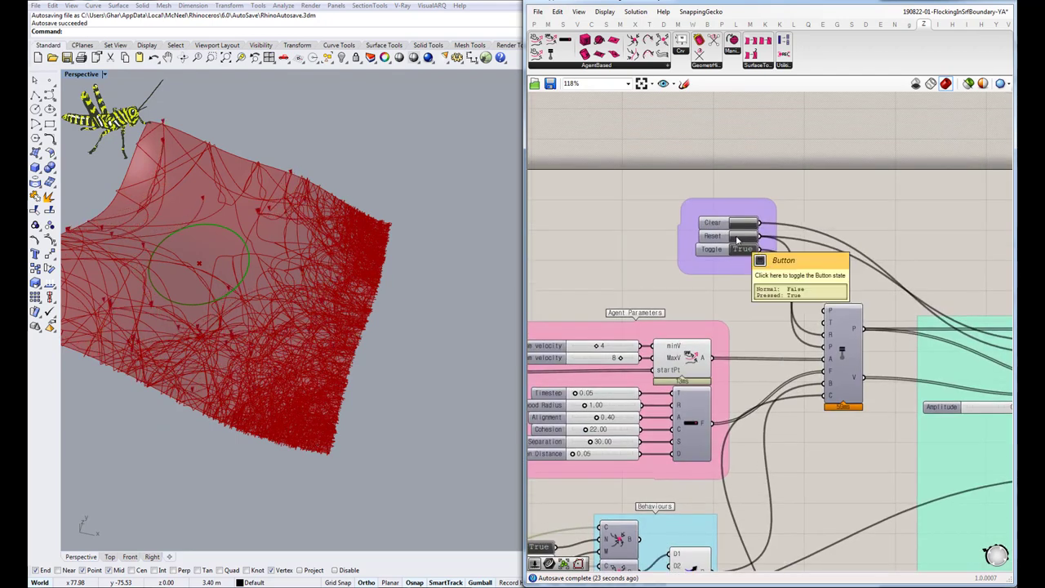
left_click(737, 238)
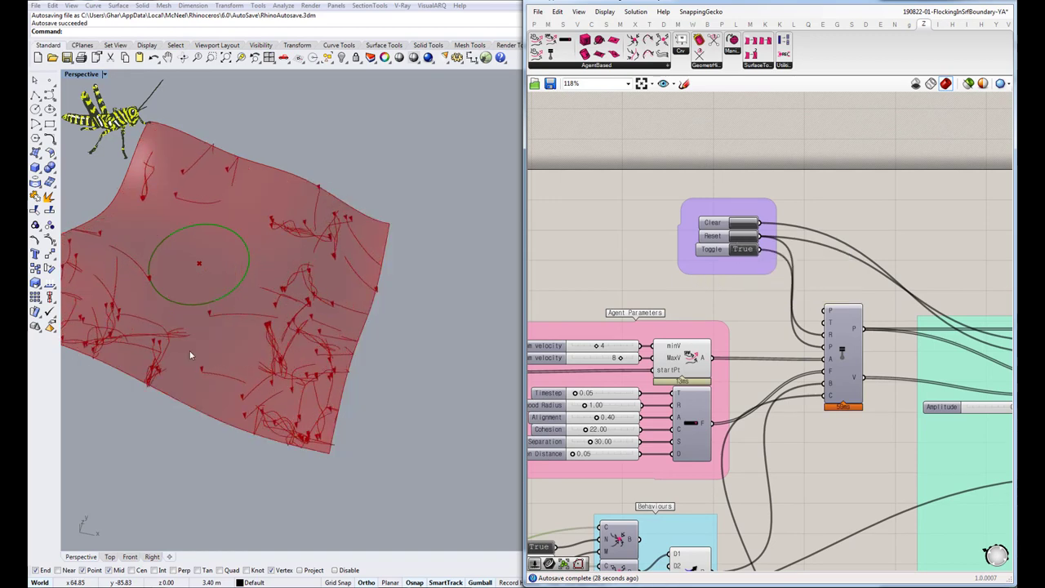
right_click_drag(191, 354, 210, 350)
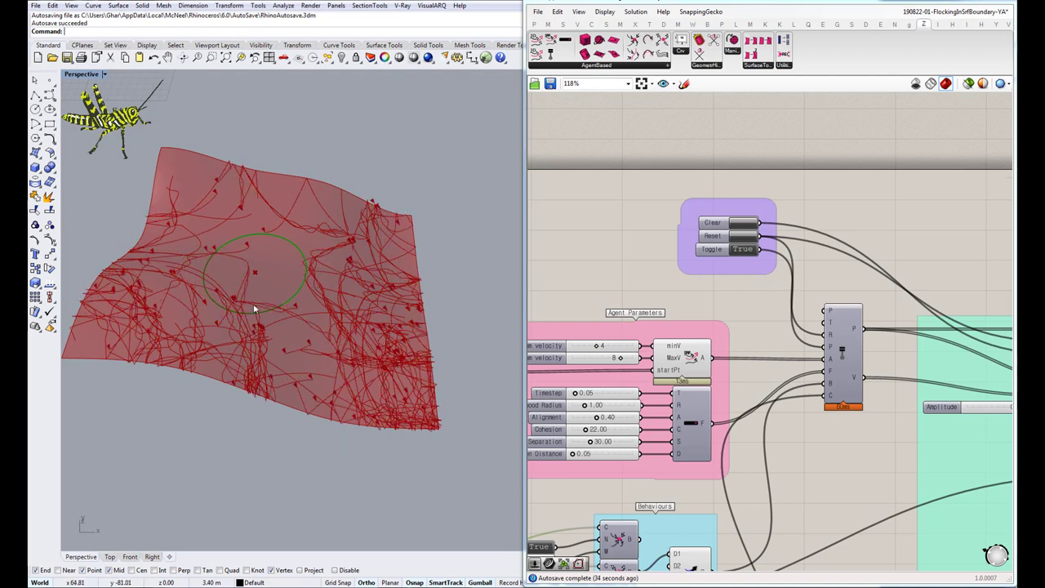
right_click_drag(252, 305, 233, 305)
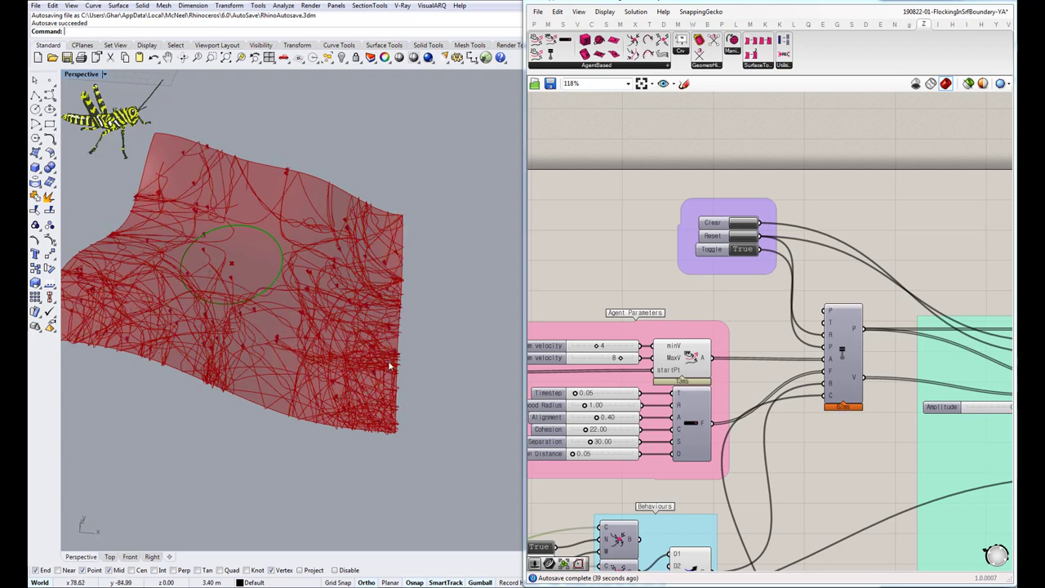
Replace the repelling behaviour on D1 of the behaviours collector with the attracting behaviour that has C, N and M inputs
right_click_drag(683, 327, 731, 226)
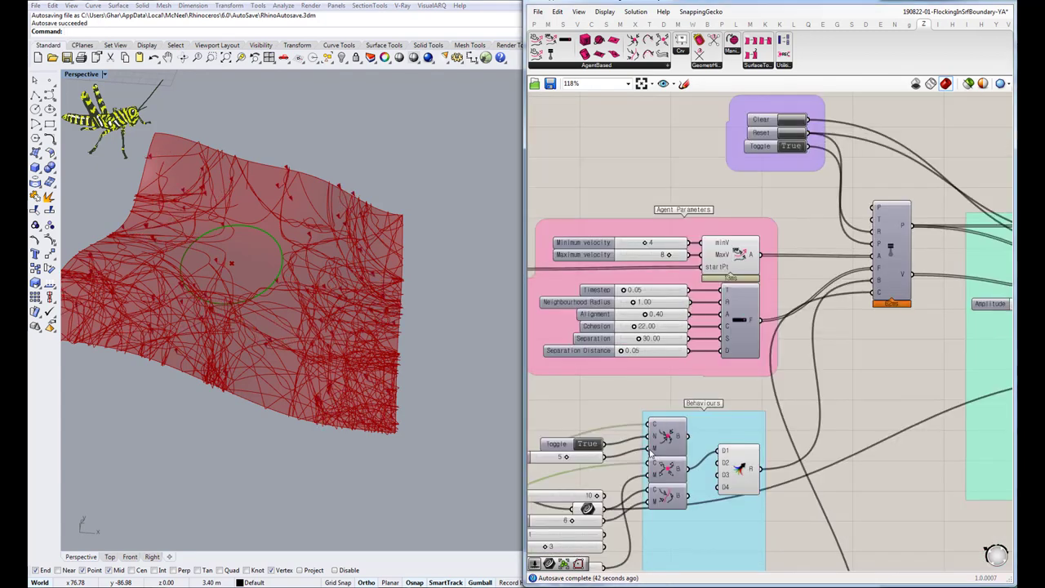
right_click_drag(661, 449, 634, 399)
left_click(657, 428)
scroll(726, 389, "down", 1)
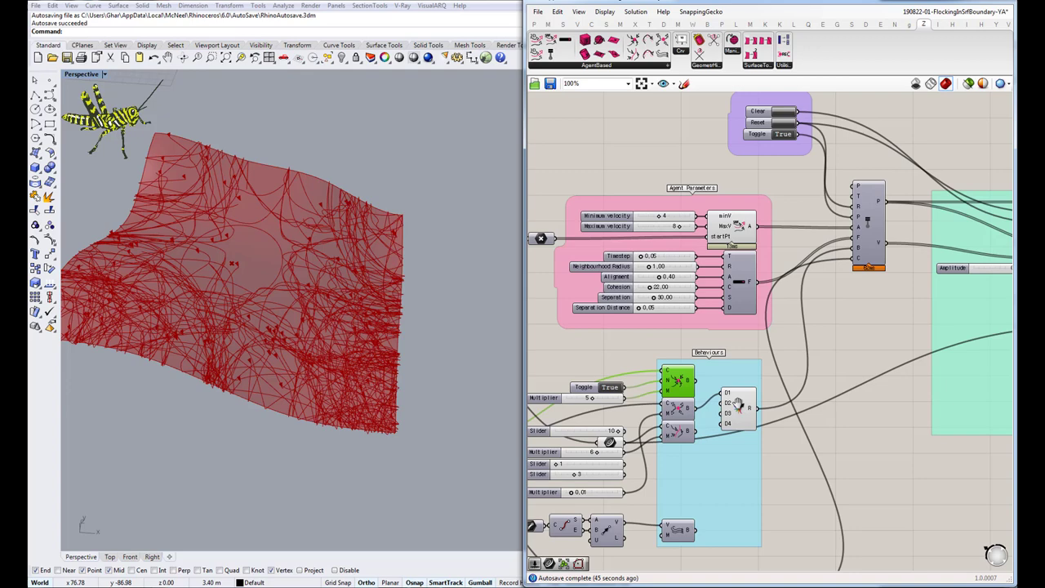
scroll(698, 392, "up", 3)
left_click_drag(690, 367, 731, 386)
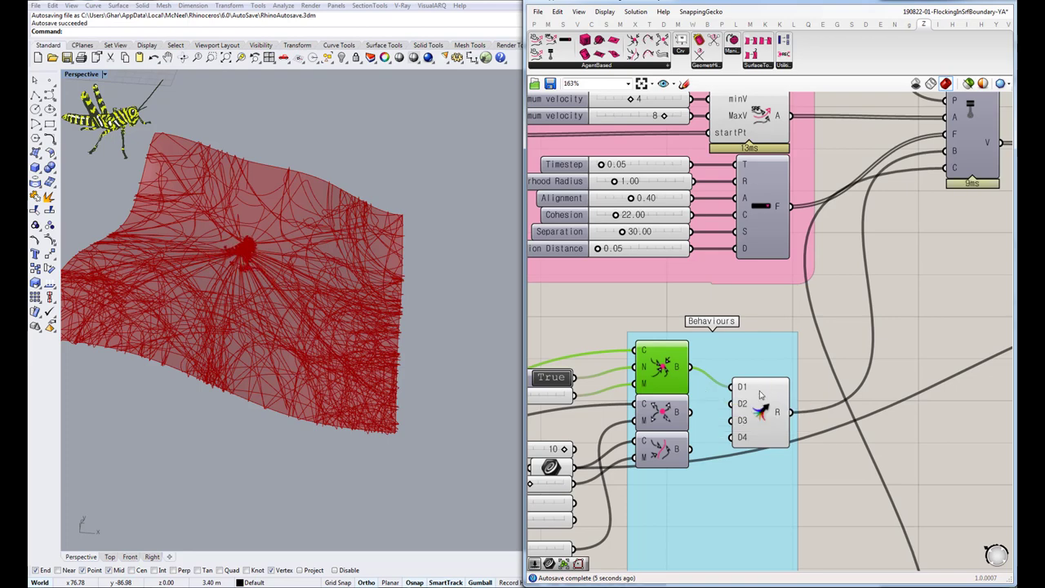
Preview the end points of the curve that defines the vector-driven behaviour, examine them in the viewport, and turn the preview off
right_click_drag(661, 528, 687, 441)
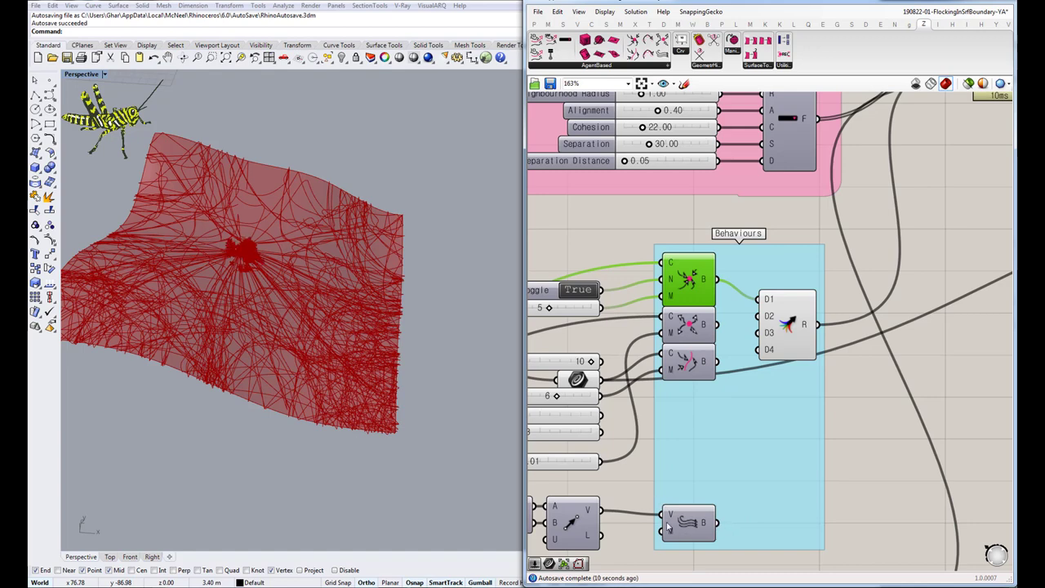
right_click_drag(680, 539, 688, 489)
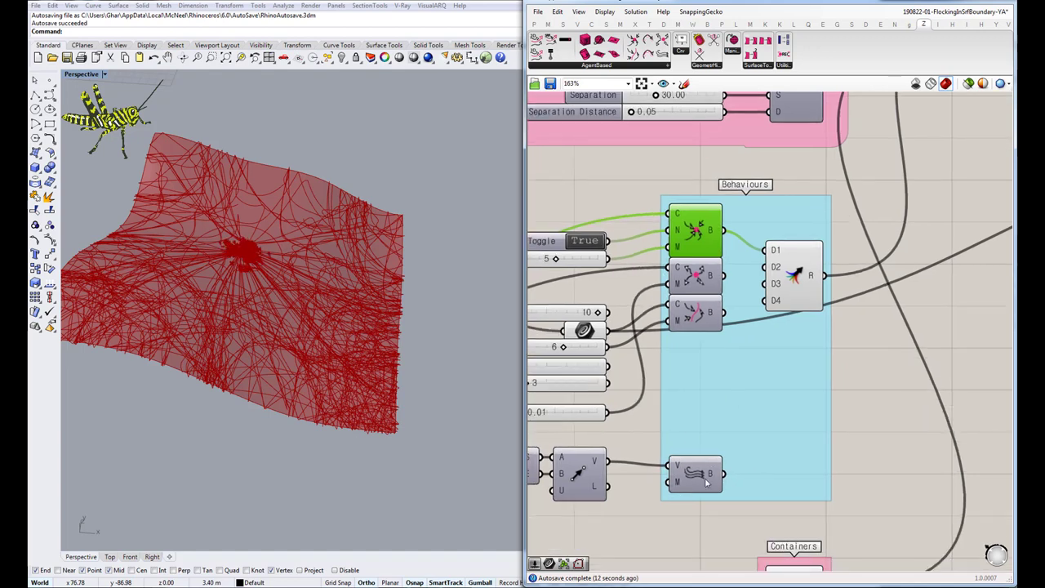
right_click_drag(601, 479, 686, 460)
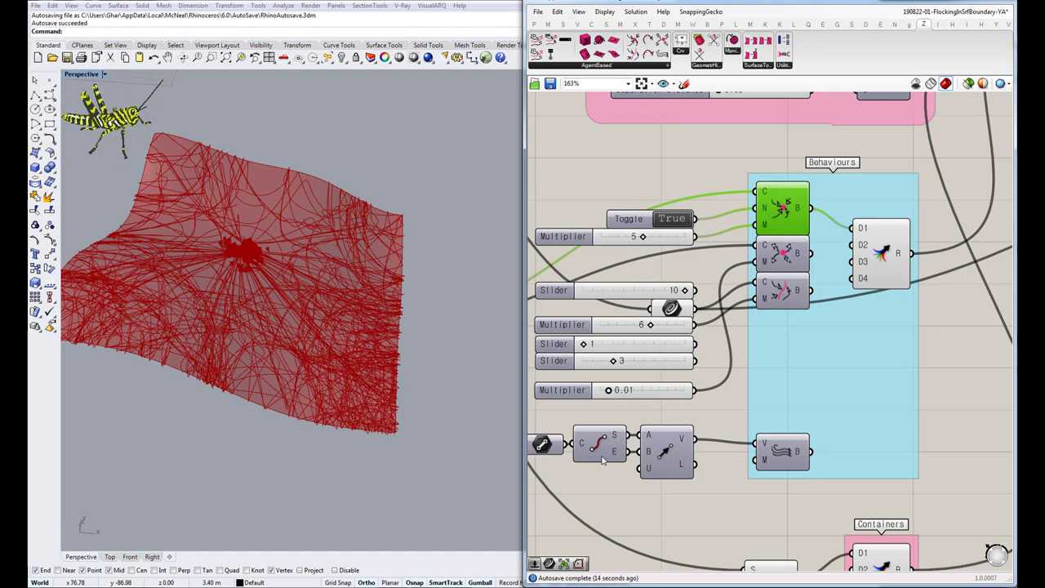
right_click_drag(573, 450, 650, 437)
left_click(671, 433)
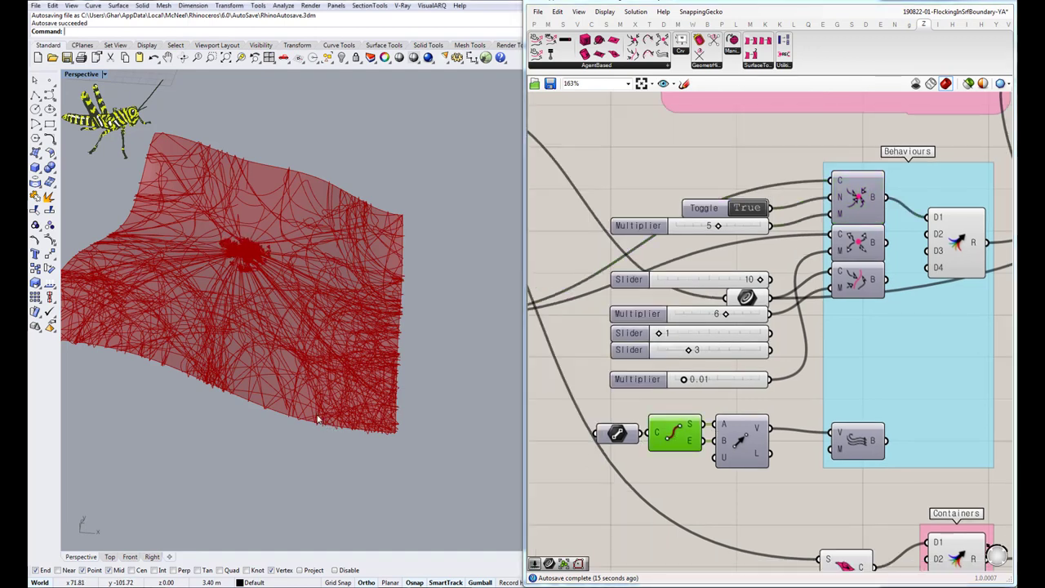
middle_click(643, 497)
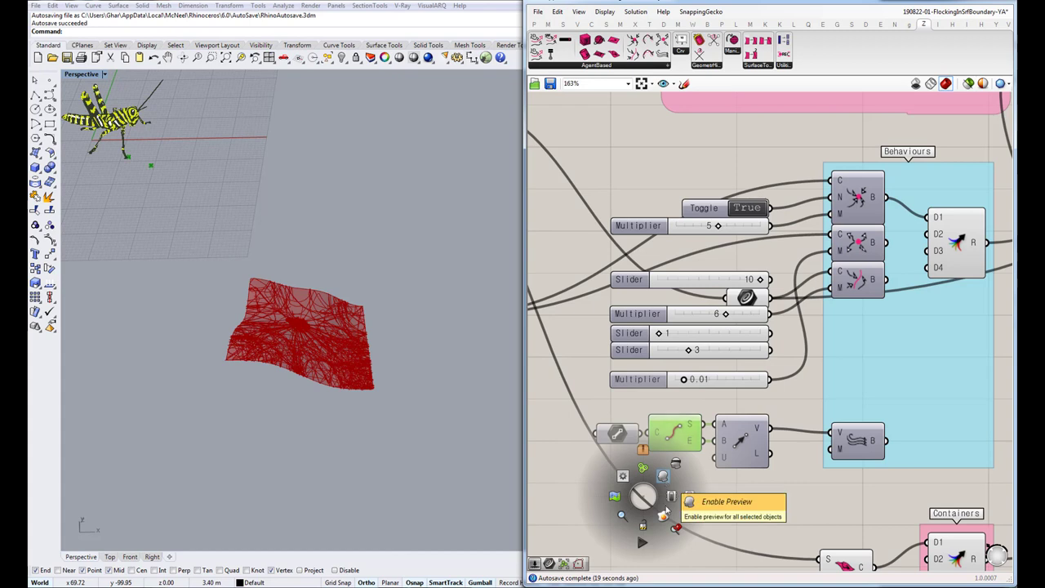
left_click(667, 480)
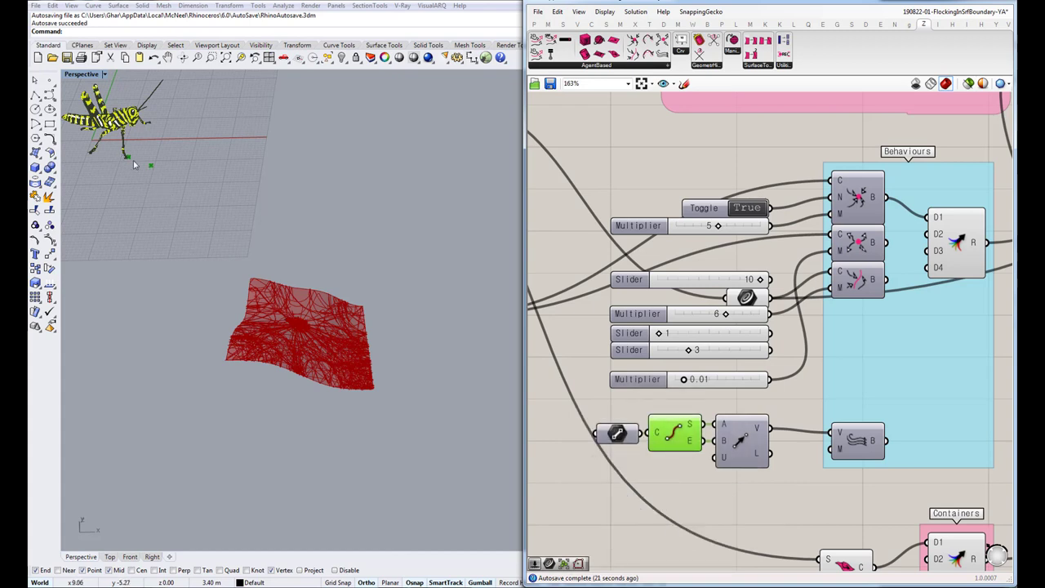
middle_click(687, 470)
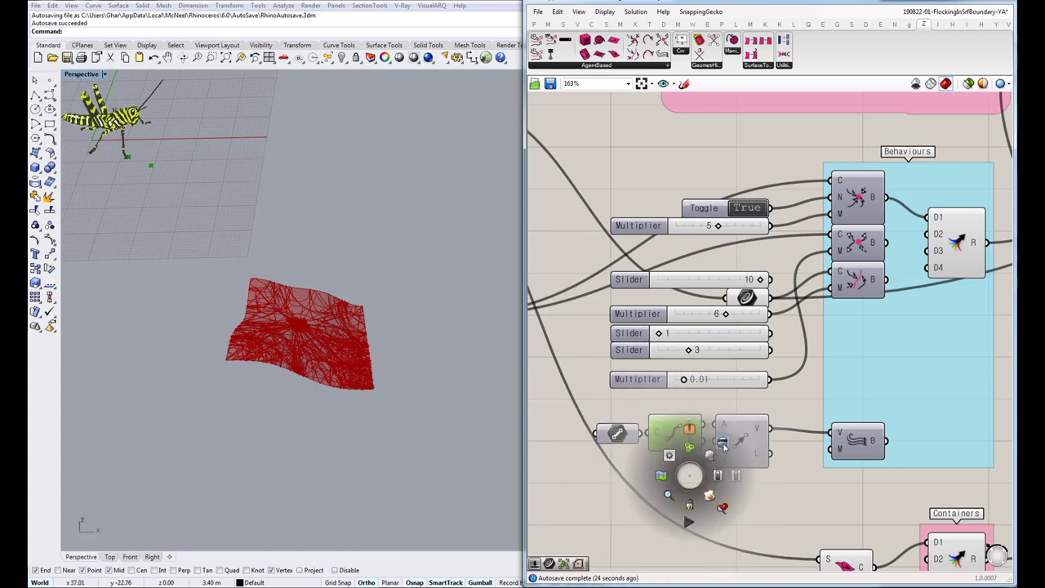
left_click(724, 447)
Connect the vector-driven behaviour's output to D1 of the behaviours collector in place of the attractor and inspect the agents' drift
right_click_drag(885, 445, 771, 454)
left_click_drag(770, 448, 806, 226)
right_click_drag(310, 334, 246, 316)
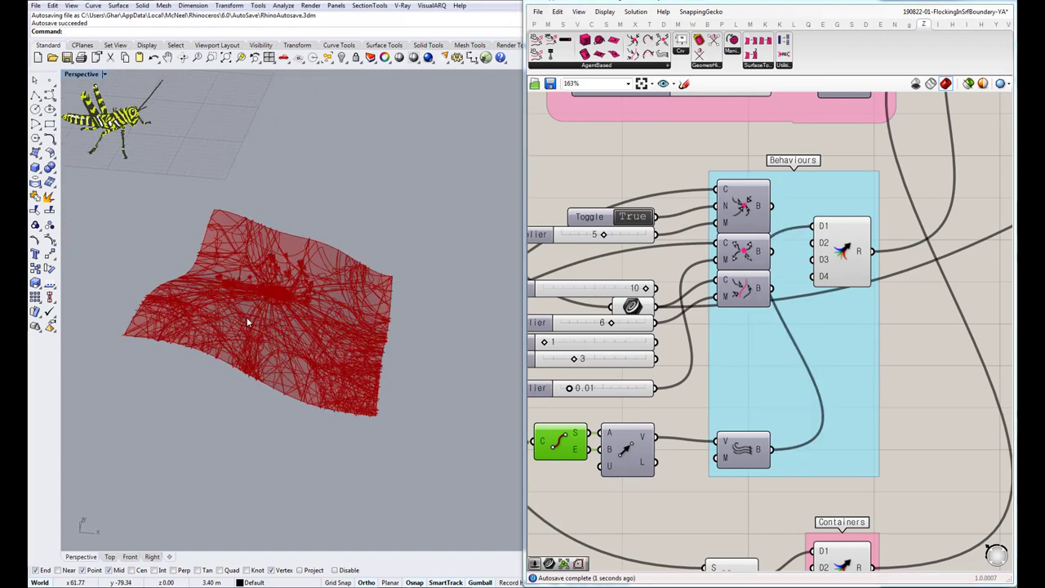
scroll(247, 321, "up", 2)
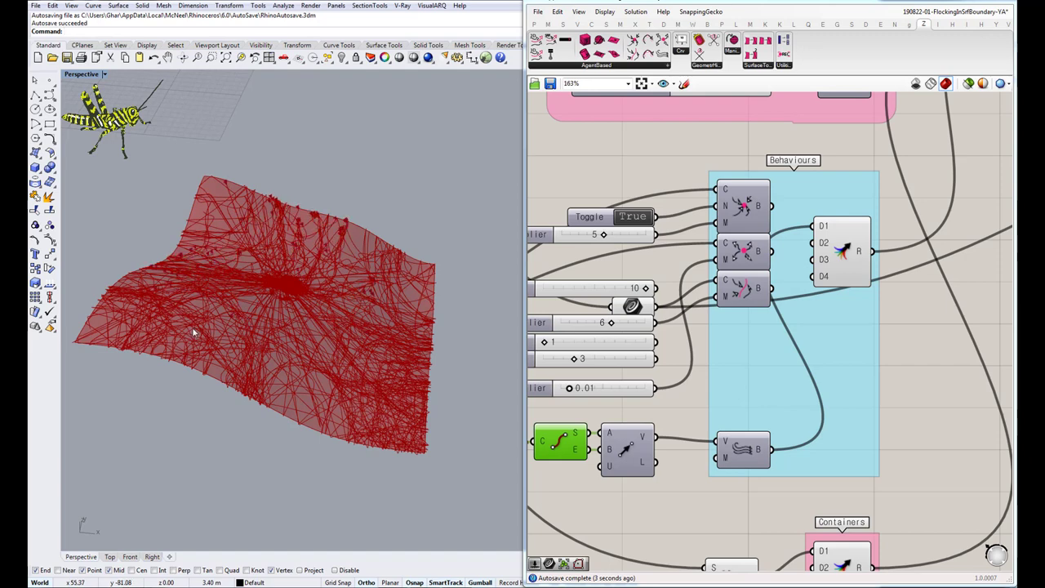
scroll(208, 343, "down", 2)
right_click_drag(218, 364, 221, 391)
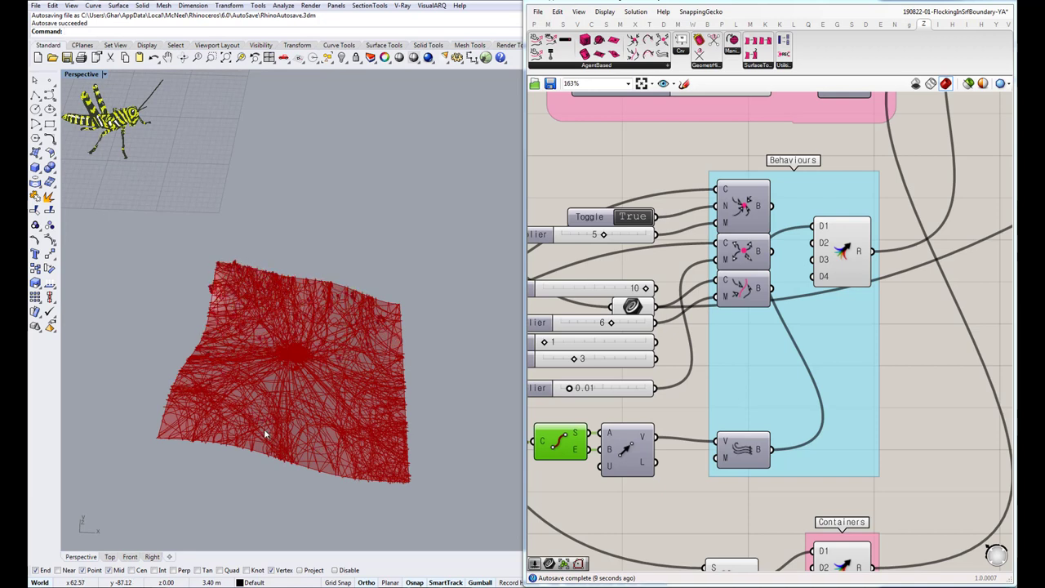
right_click_drag(263, 428, 245, 436)
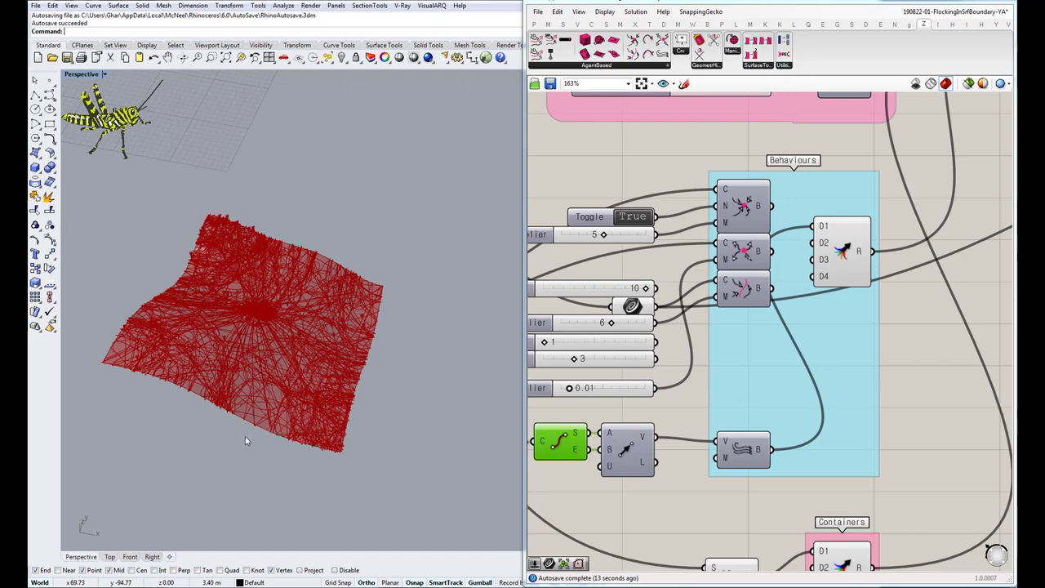
right_click_drag(244, 436, 425, 441)
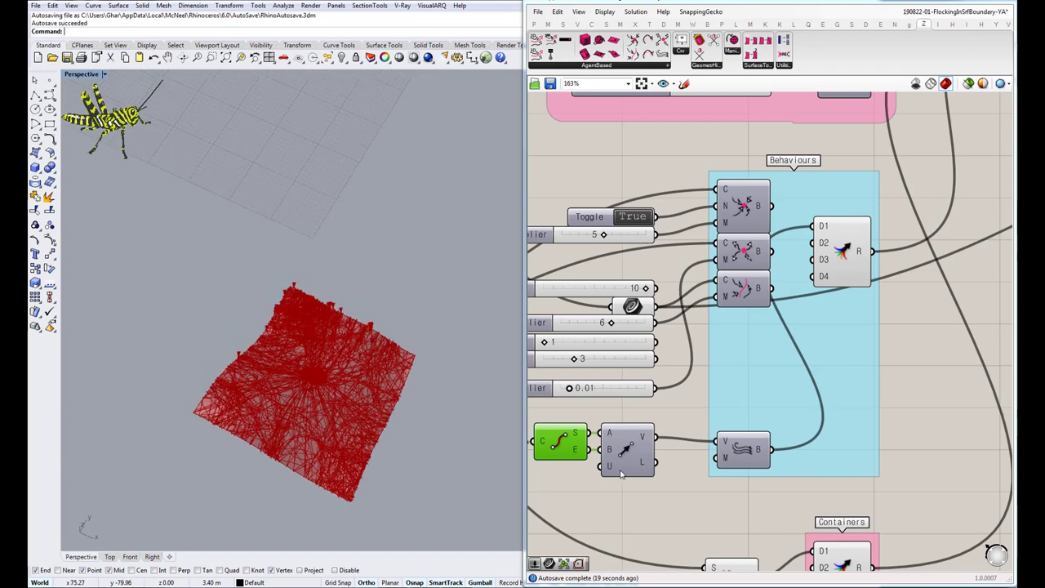
Turn the curve end points' preview back on and compare their direction with the agents' movement on the surface
right_click_drag(613, 490, 671, 489)
middle_click(613, 475)
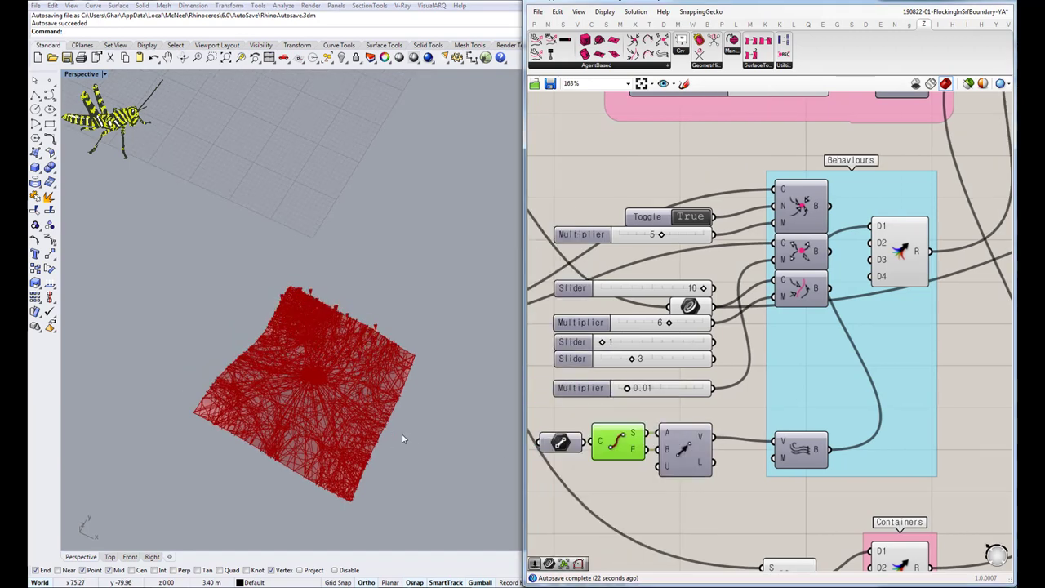
right_click_drag(350, 368, 260, 239)
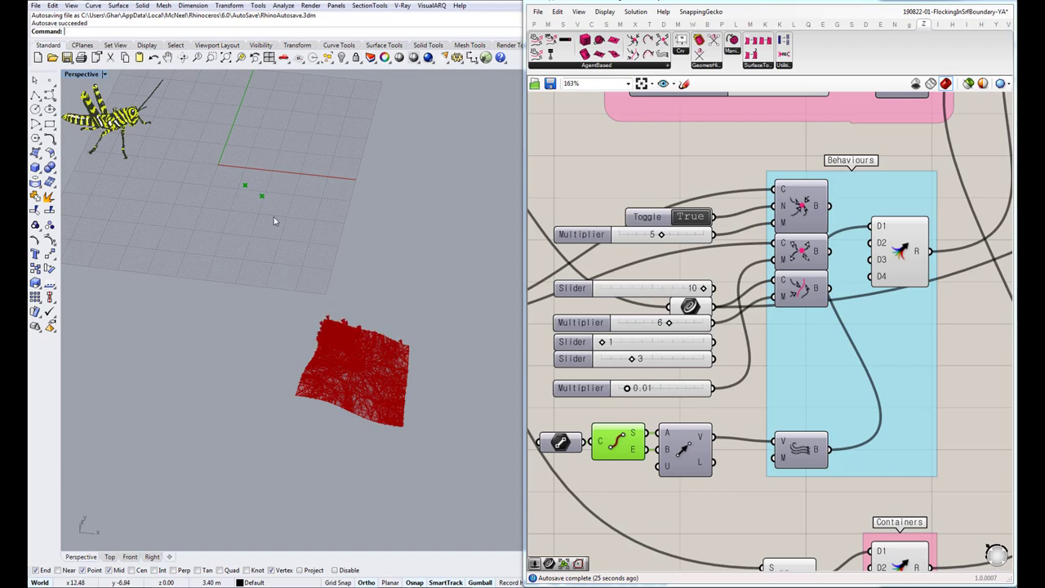
right_click_drag(333, 322, 275, 242)
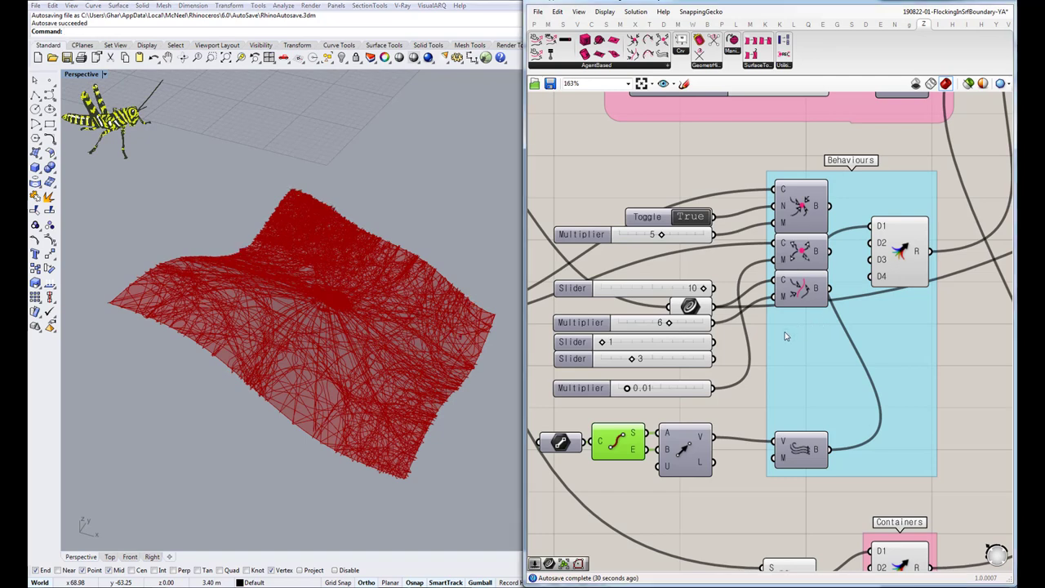
Clear the accumulated agent trails while the vector-driven behaviour is active
right_click_drag(786, 336, 718, 425)
scroll(716, 429, "down", 3)
right_click_drag(833, 265, 774, 335)
left_click(767, 131)
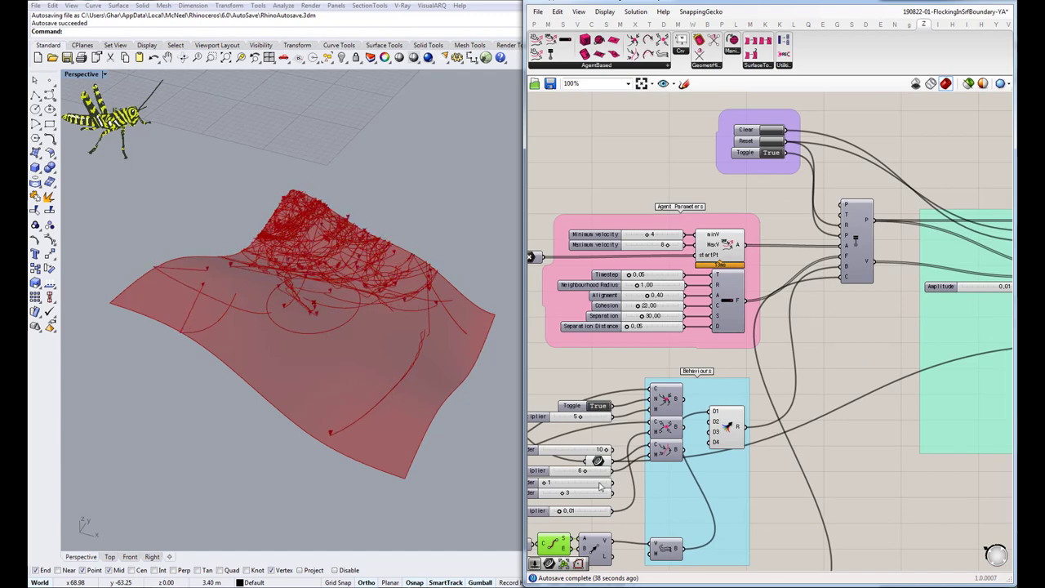
Examine the behaviours' multiplier sliders and the new agent trails across the surface under the vector-driven behaviour
scroll(600, 451, "up", 3)
right_click_drag(600, 450, 576, 433)
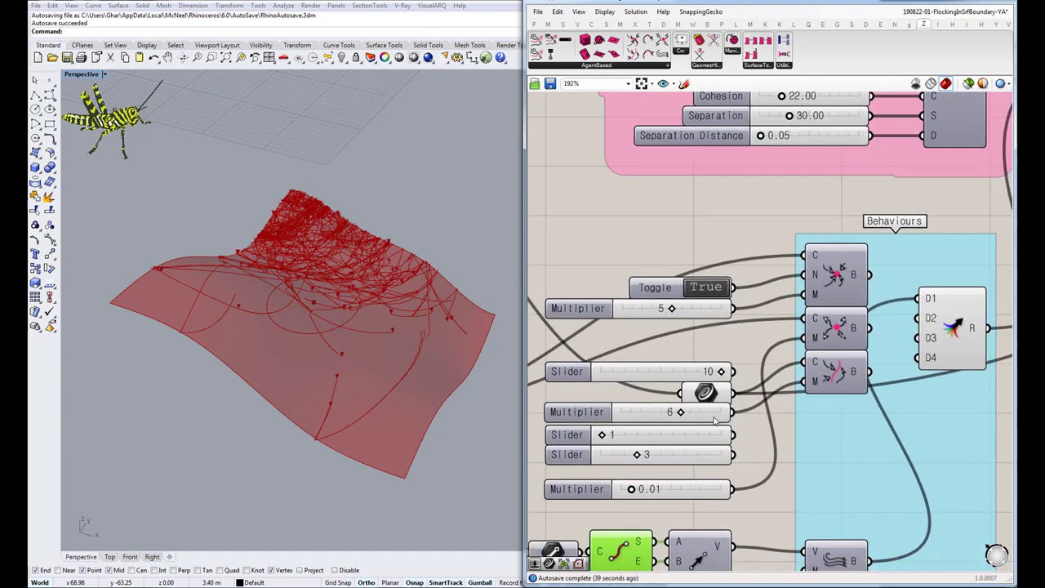
right_click_drag(705, 409, 631, 429)
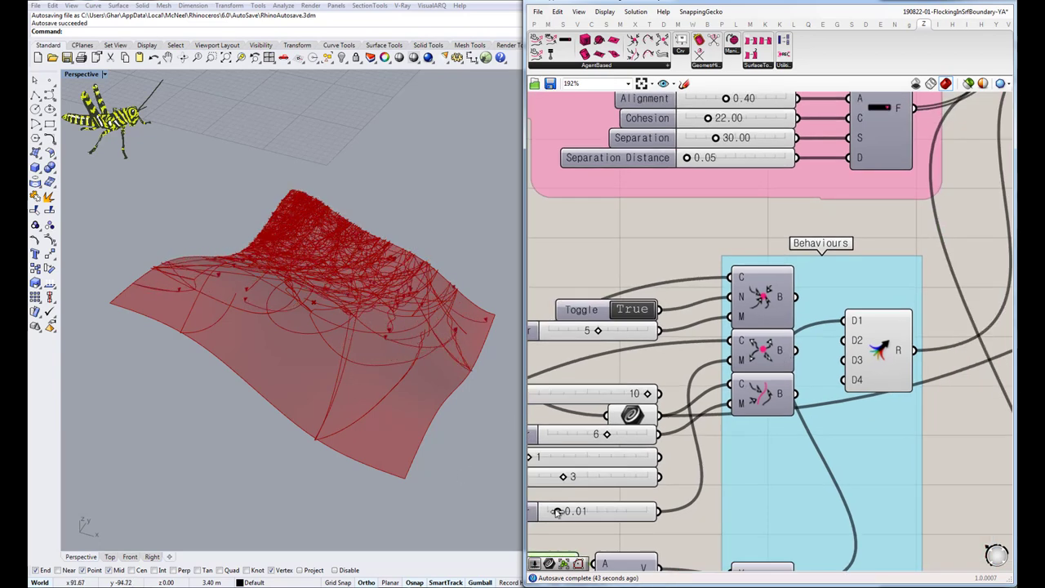
scroll(311, 462, "down", 5)
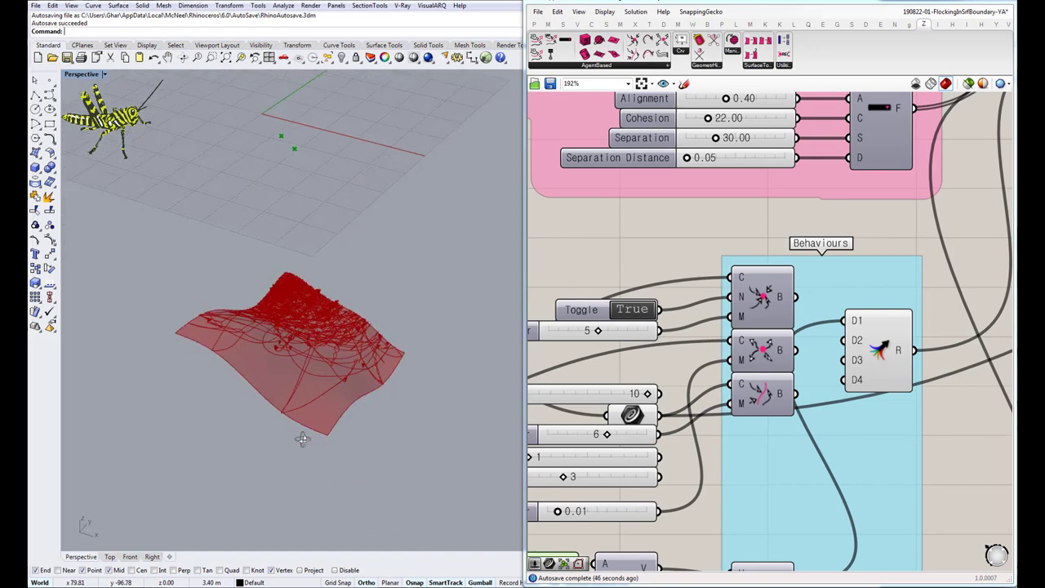
scroll(319, 454, "up", 4)
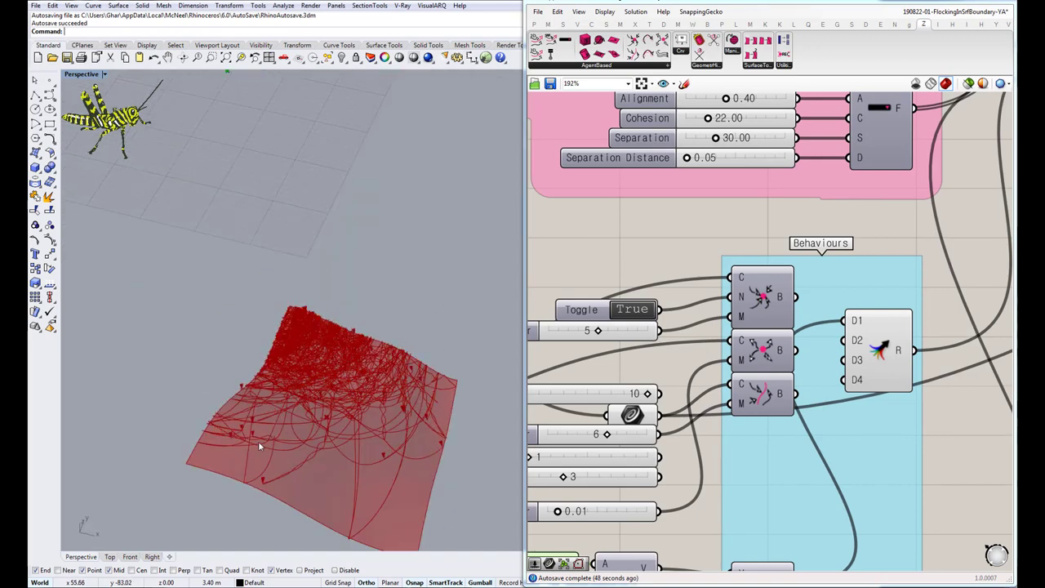
right_click_drag(259, 442, 276, 471)
scroll(336, 483, "down", 4)
scroll(351, 499, "up", 5)
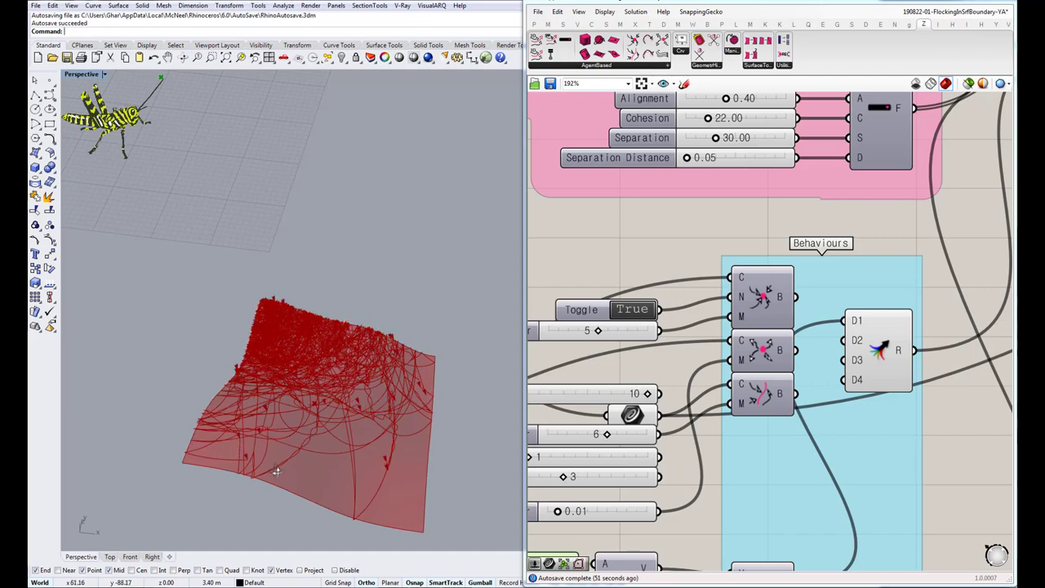